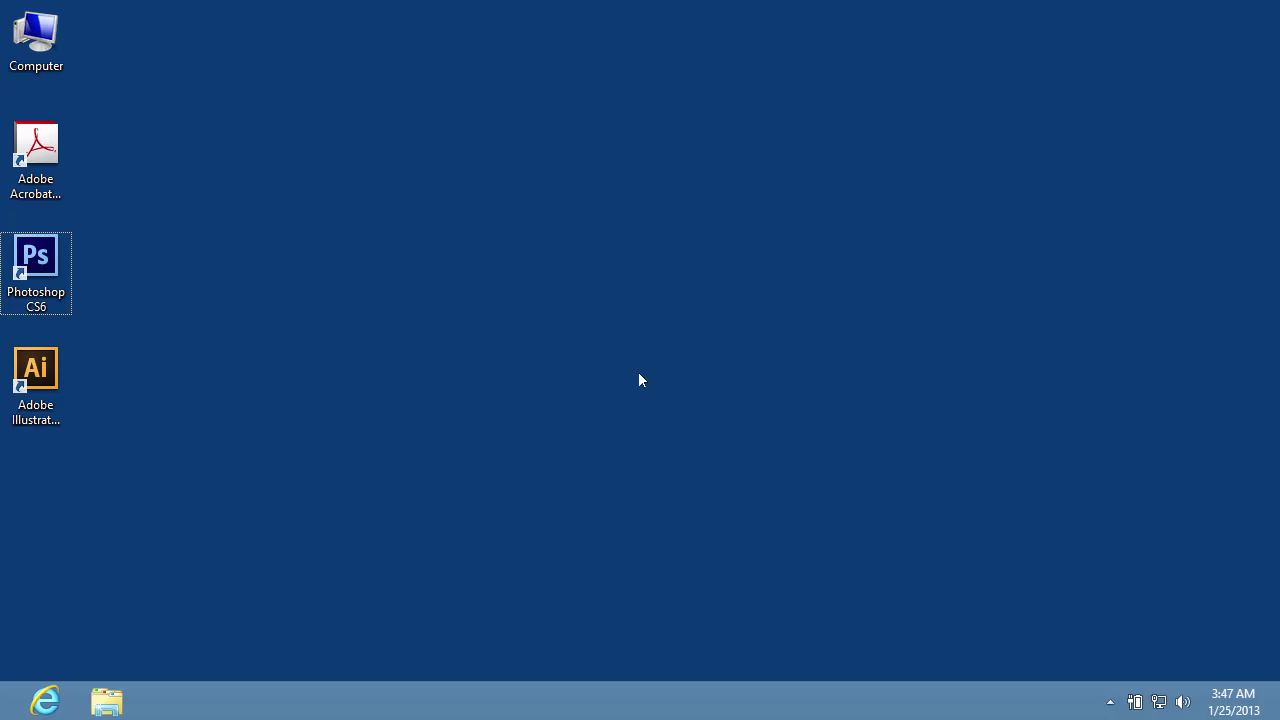
Launch Photoshop CS6 from its desktop shortcut.
{"action": "double_click", "coordinate": [47, 265]}
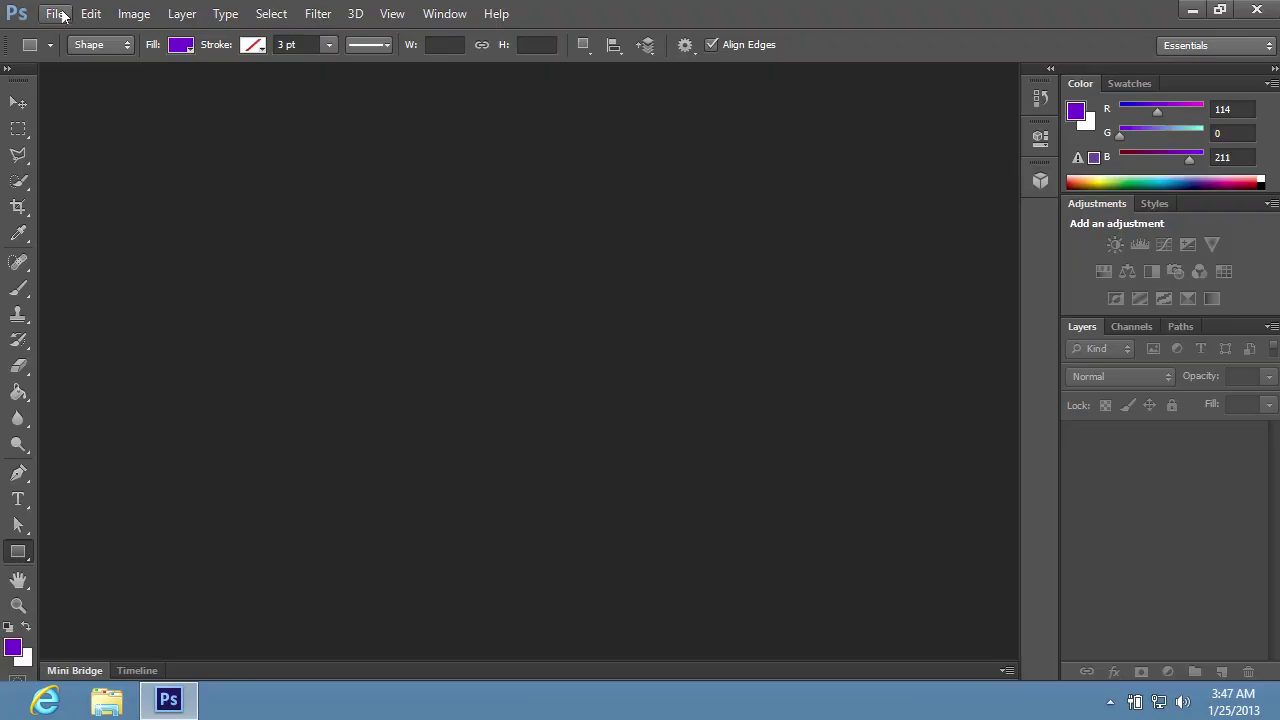
{"action": "left_click", "coordinate": [55, 14]}
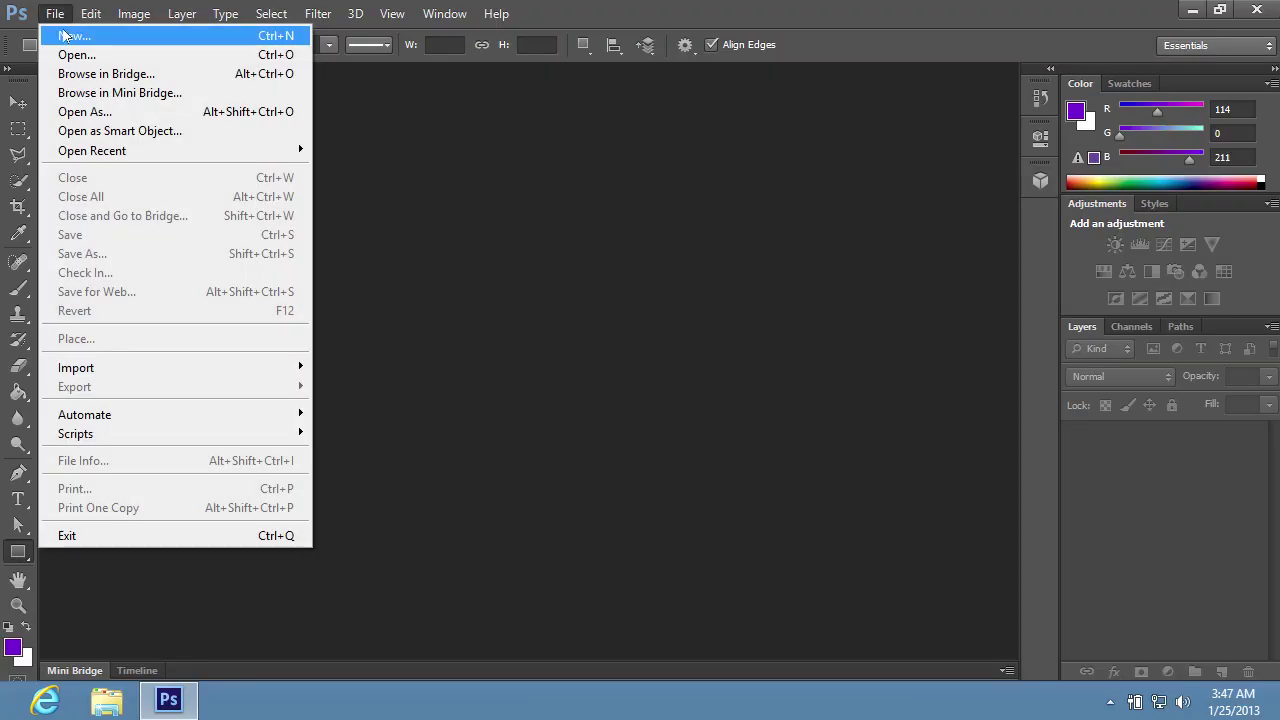
Create a white 595 × 842 px, 72 ppi CMYK document and zoom in on the page.
{"action": "left_click", "coordinate": [66, 36]}
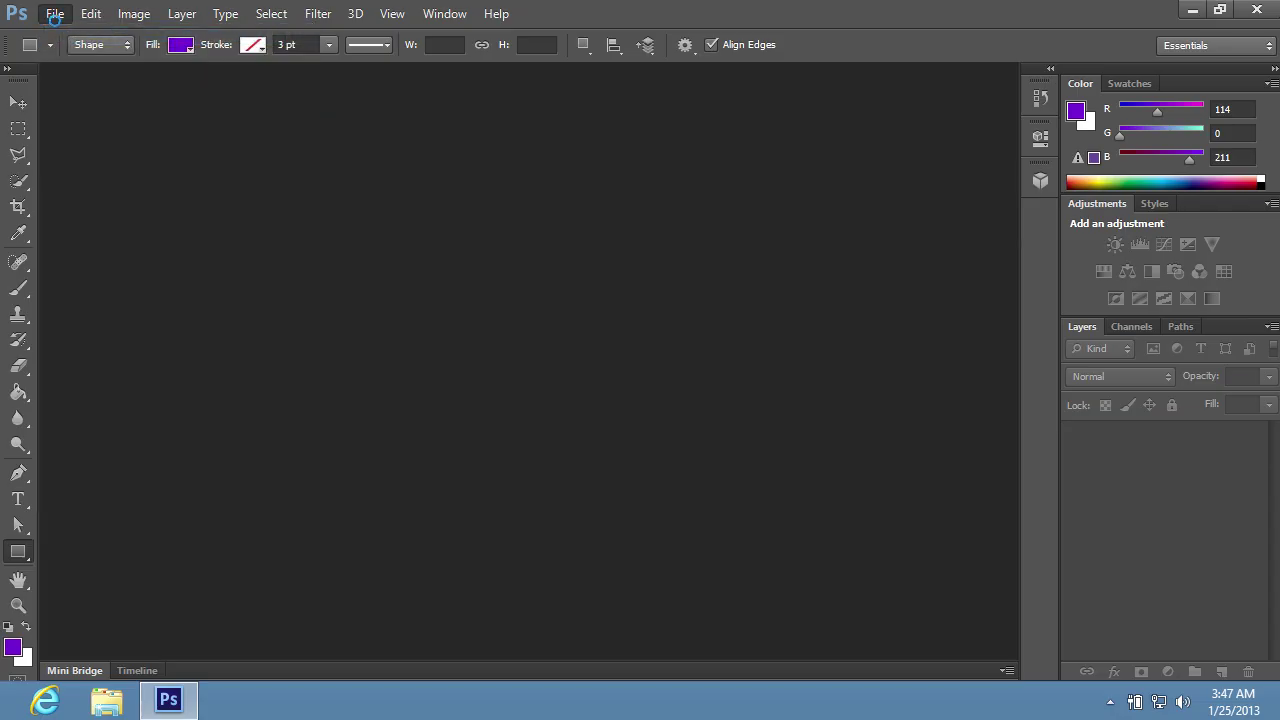
{"action": "left_click", "coordinate": [828, 162]}
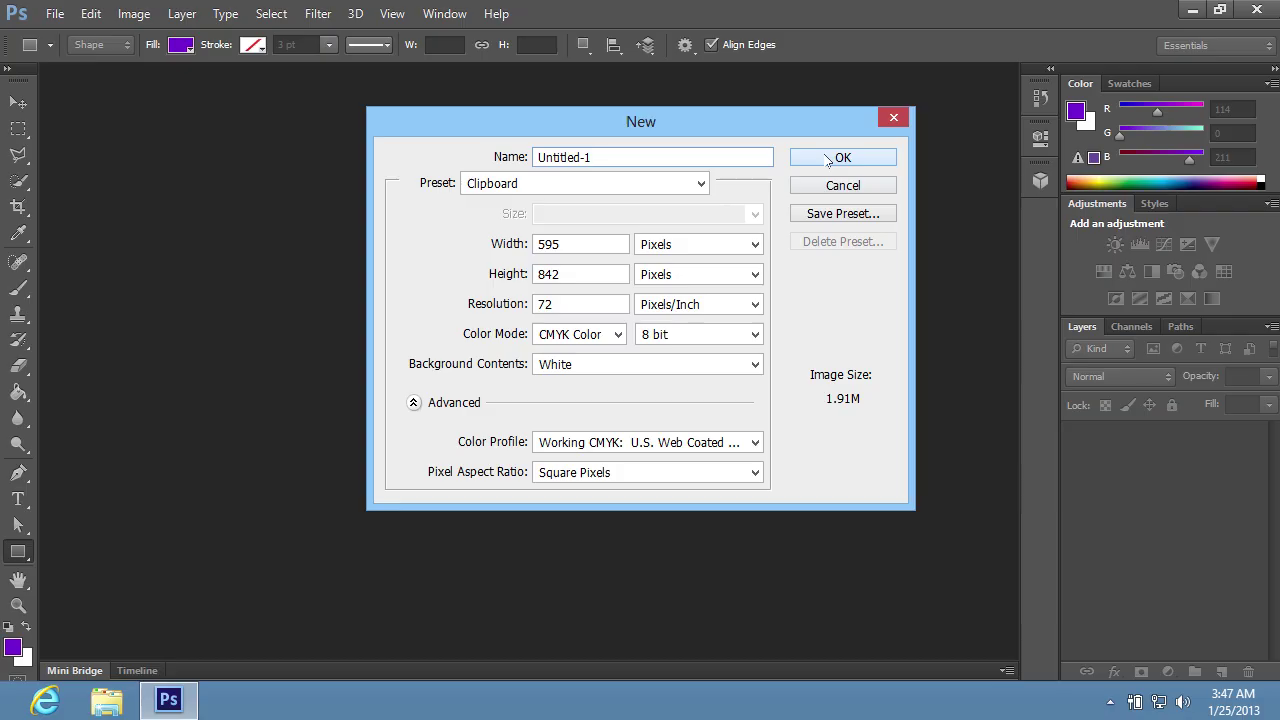
{"action": "left_click", "coordinate": [828, 160]}
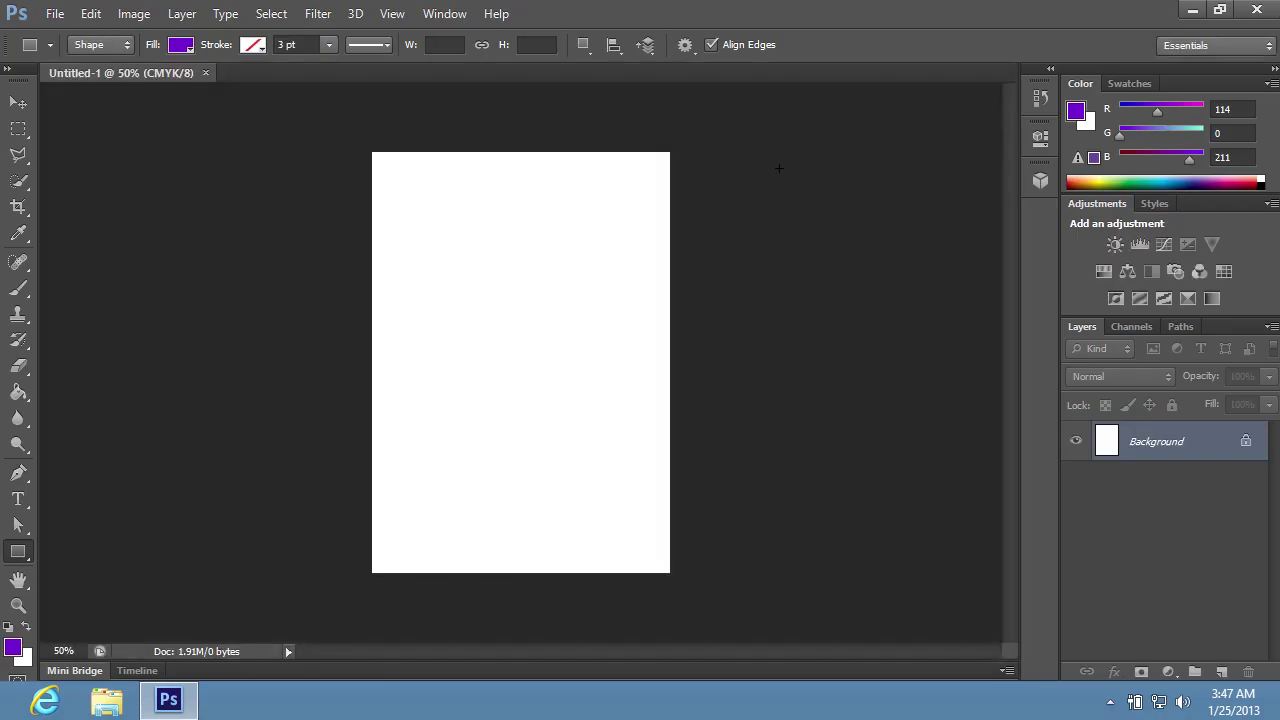
{"action": "left_click", "coordinate": [17, 606]}
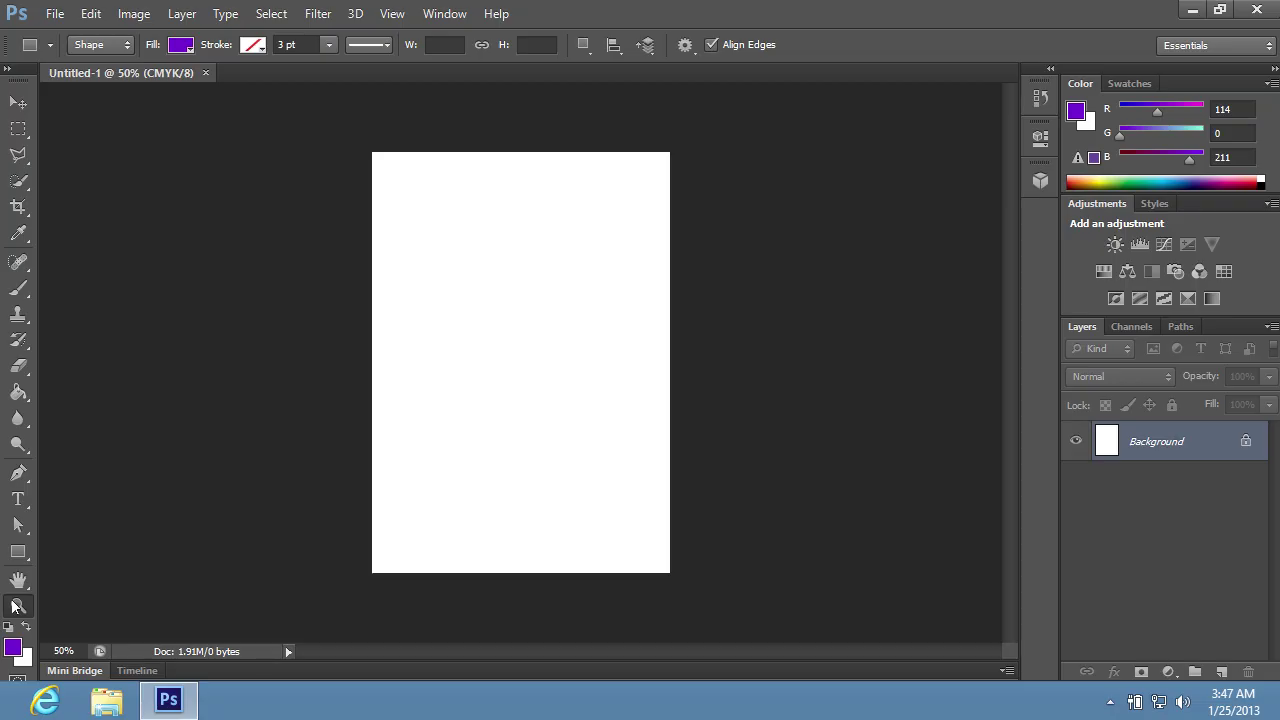
{"action": "left_click_drag", "start_coordinate": [362, 242], "coordinate": [689, 426]}
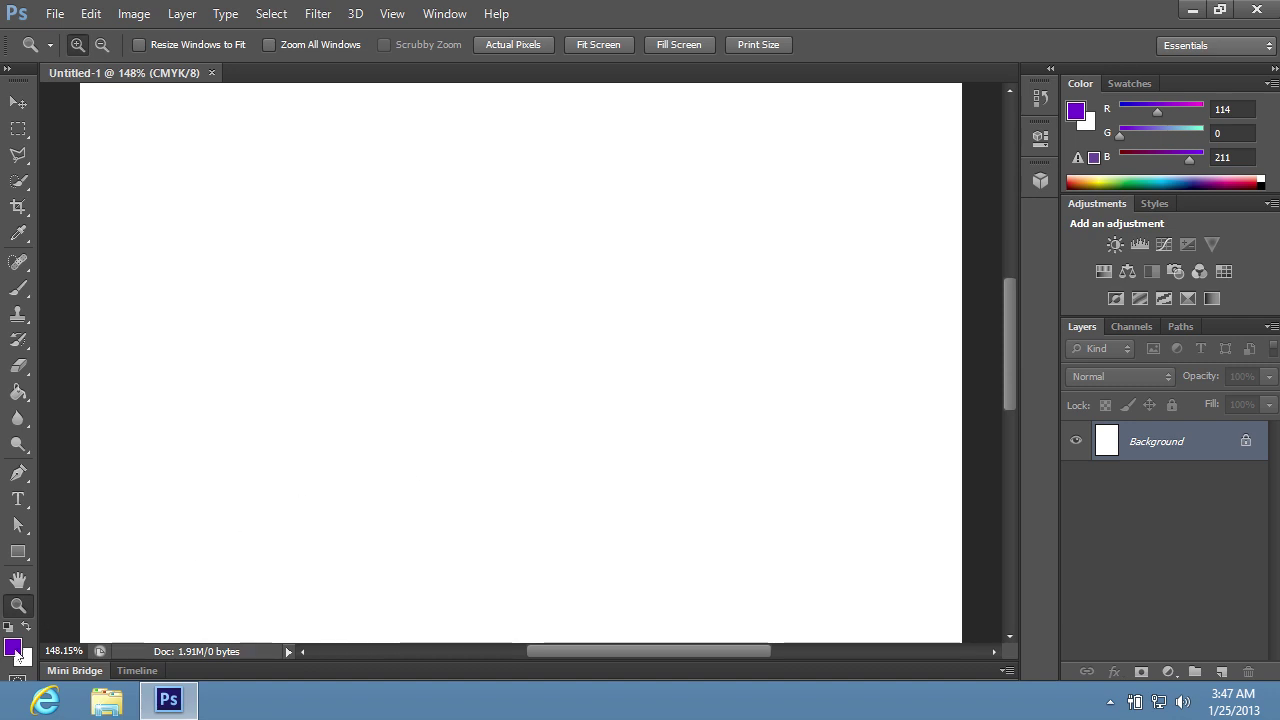
Set the foreground colour to the lighter purple b359ff.
{"action": "left_click", "coordinate": [14, 650]}
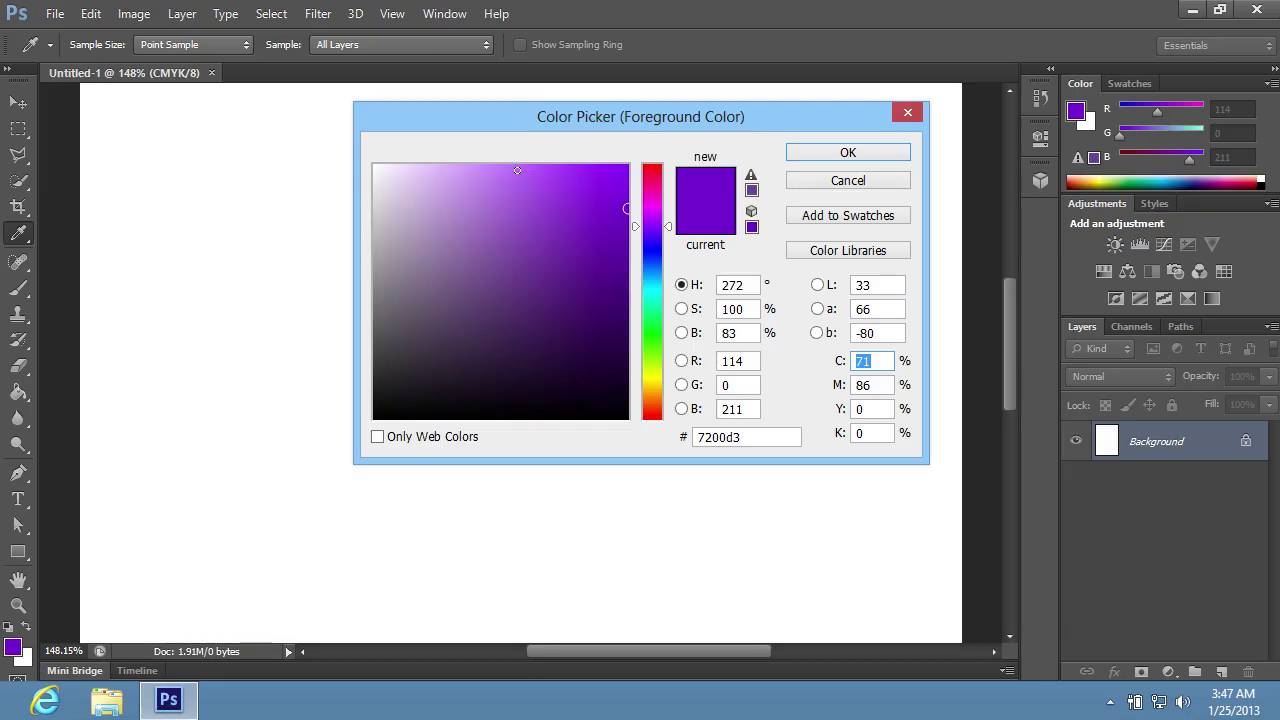
{"action": "left_click_drag", "start_coordinate": [517, 170], "coordinate": [539, 165]}
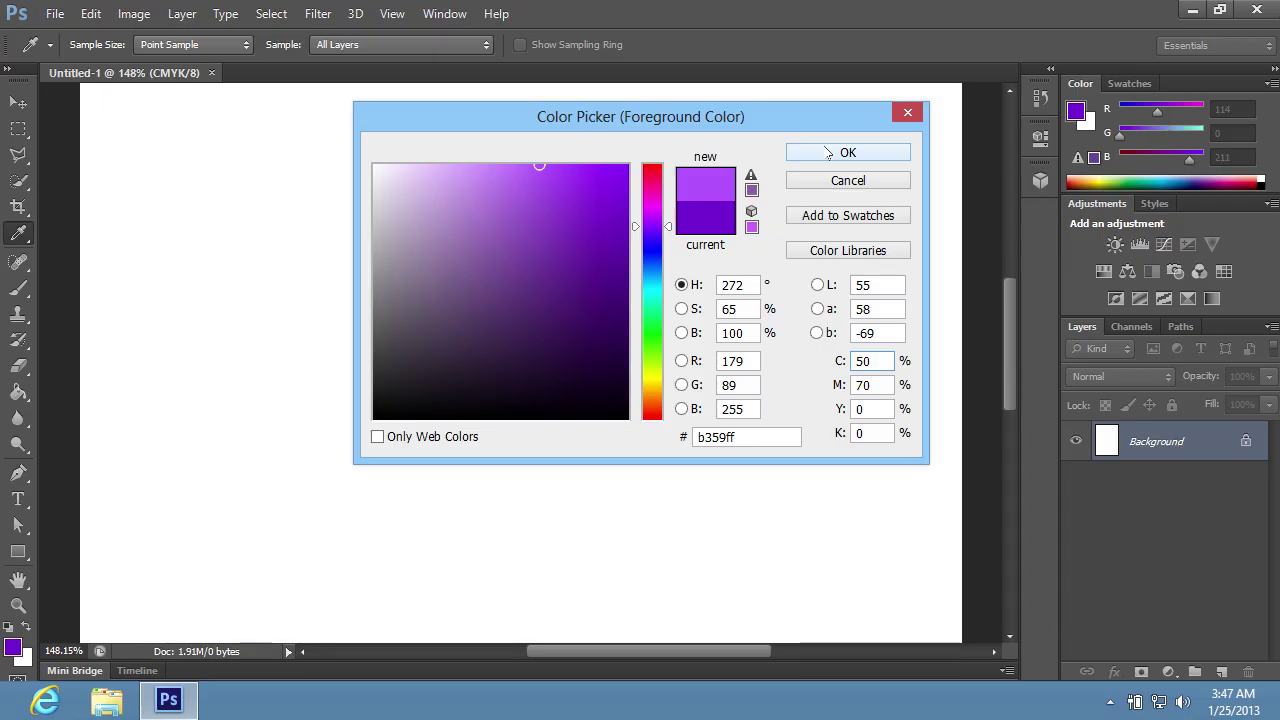
{"action": "left_click", "coordinate": [828, 152]}
Draw a long thin 232 × 27 px rectangle and shift it slightly right.
{"action": "left_click", "coordinate": [18, 551]}
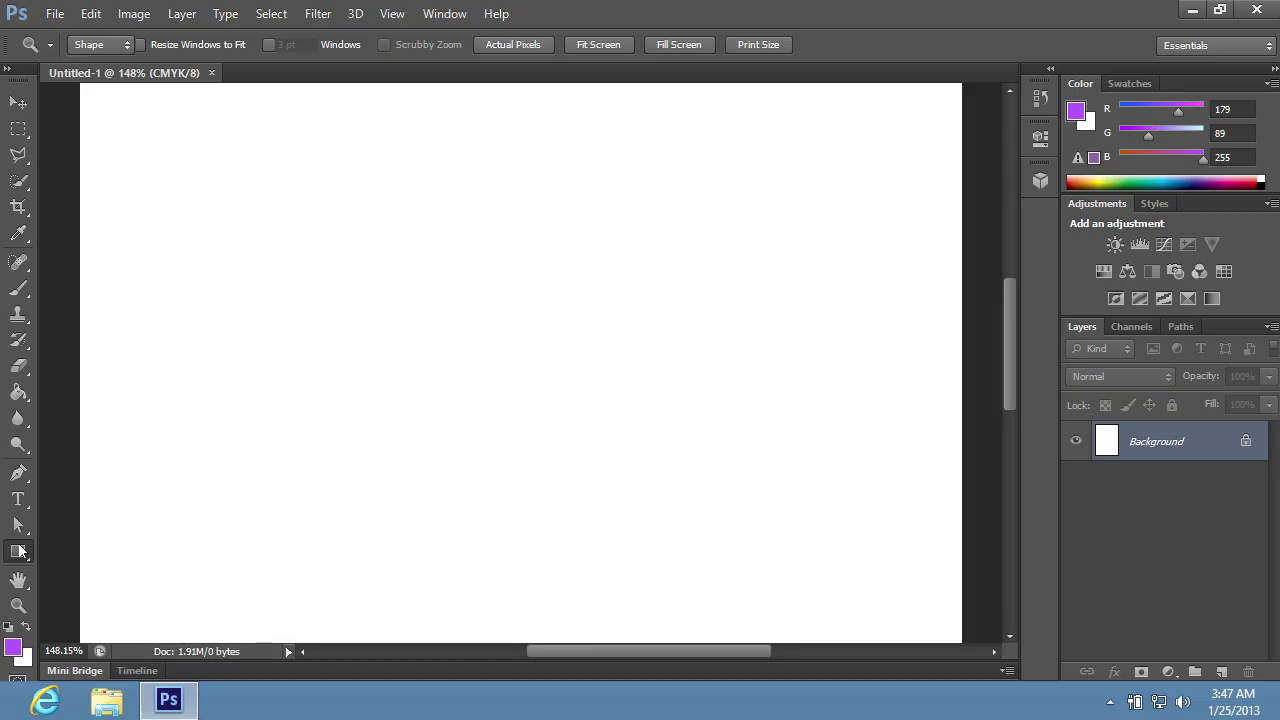
{"action": "left_click_drag", "start_coordinate": [237, 294], "coordinate": [573, 328]}
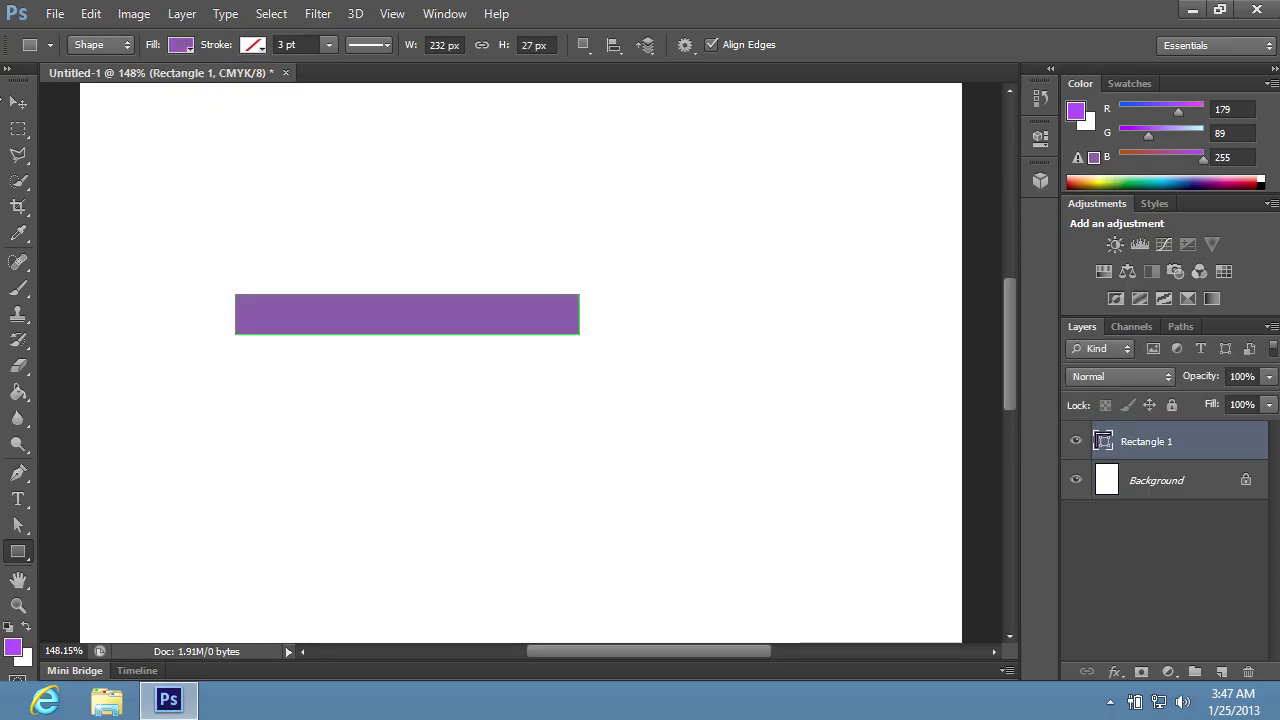
{"action": "key", "text": "v"}
{"action": "left_click_drag", "start_coordinate": [289, 310], "coordinate": [366, 318]}
Rasterize the Rectangle 1 layer and duplicate it as Rectangle 1 copy.
{"action": "right_click", "coordinate": [1171, 445]}
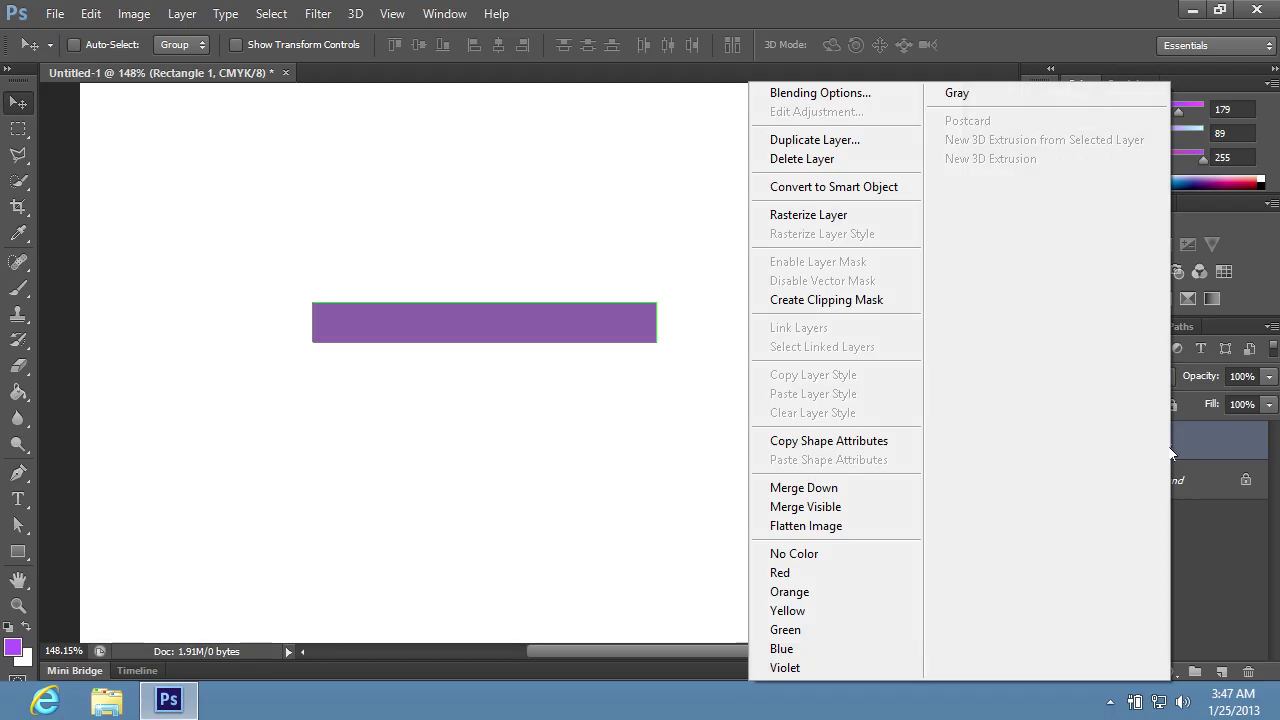
{"action": "left_click", "coordinate": [835, 220]}
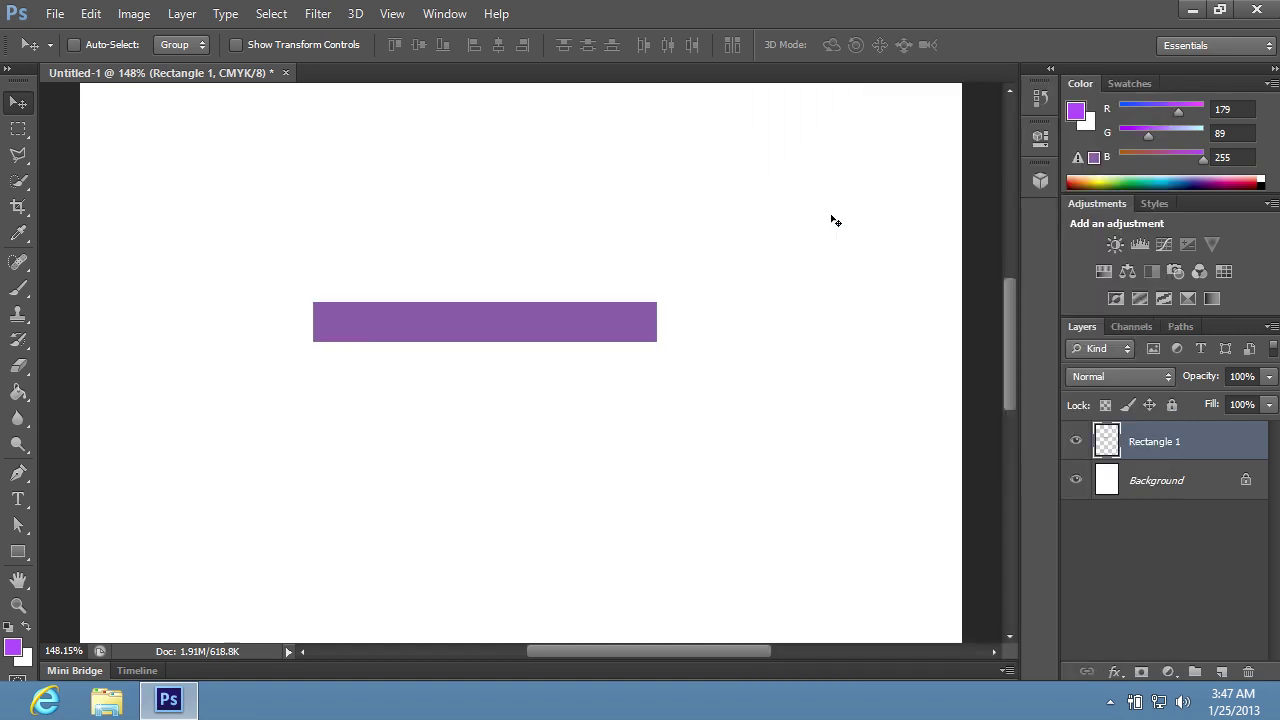
{"action": "right_click", "coordinate": [1134, 440]}
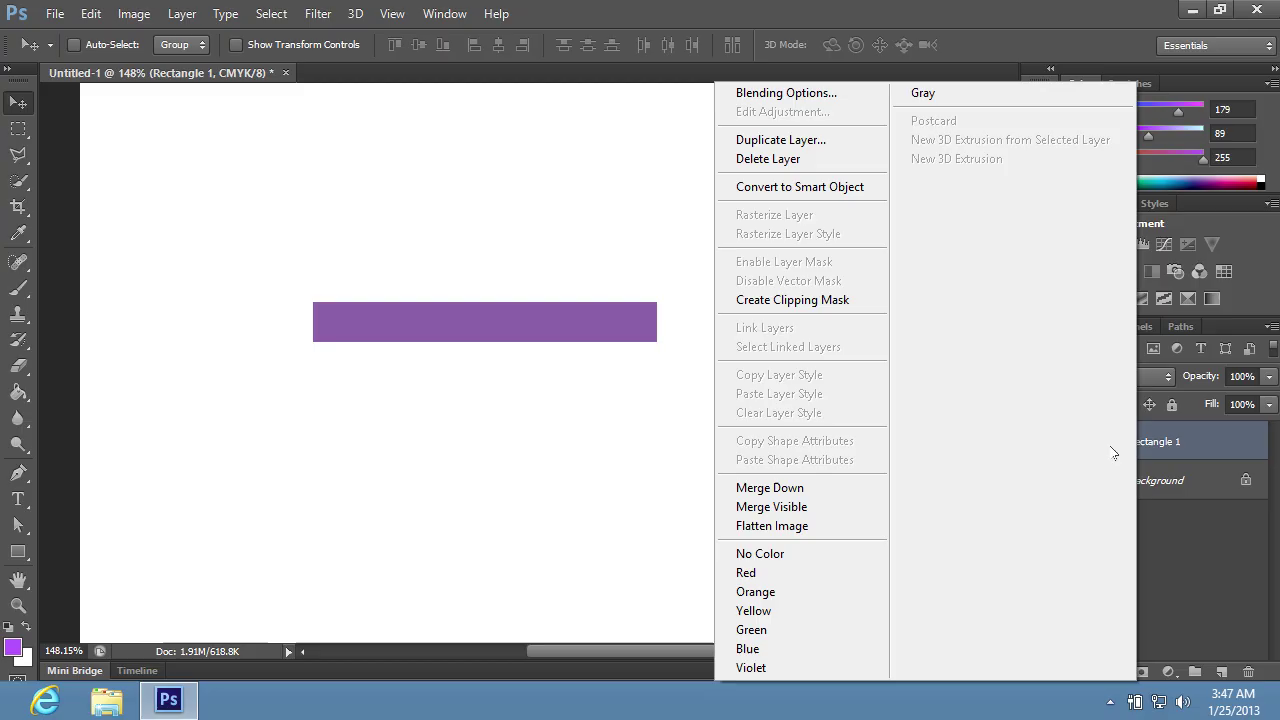
{"action": "left_click", "coordinate": [778, 143]}
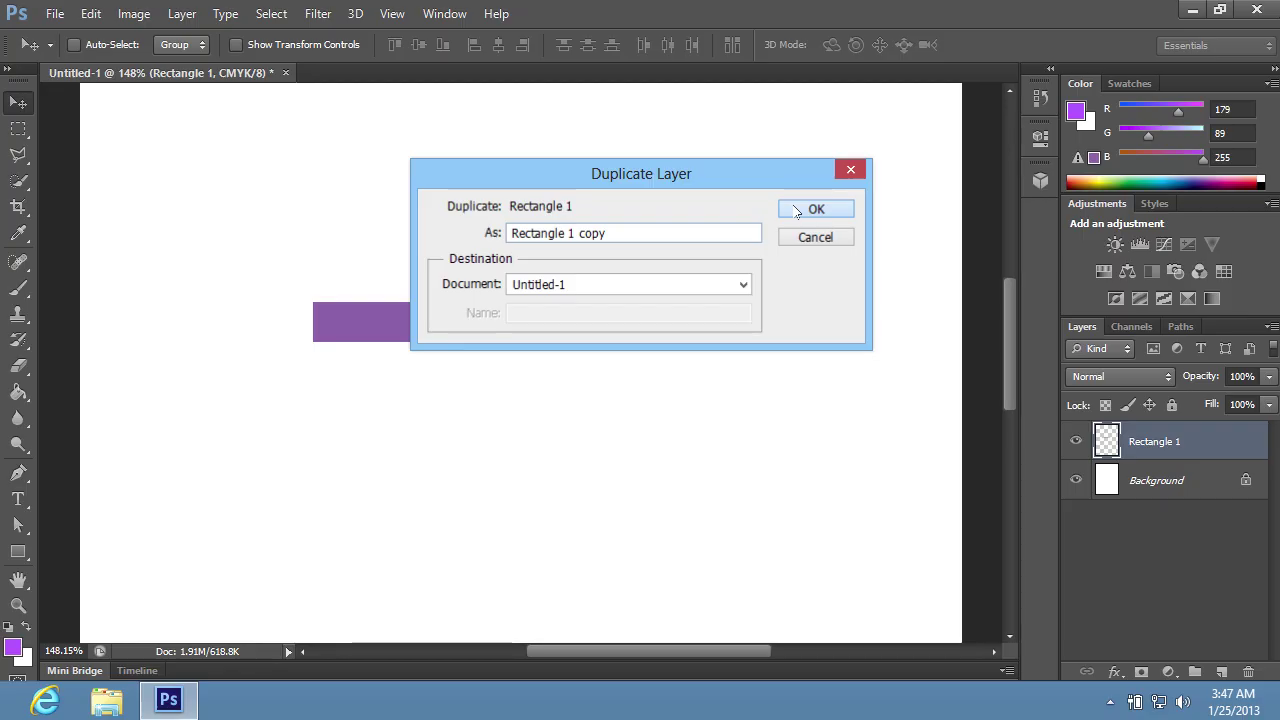
{"action": "left_click", "coordinate": [797, 211]}
{"action": "left_click", "coordinate": [90, 13]}
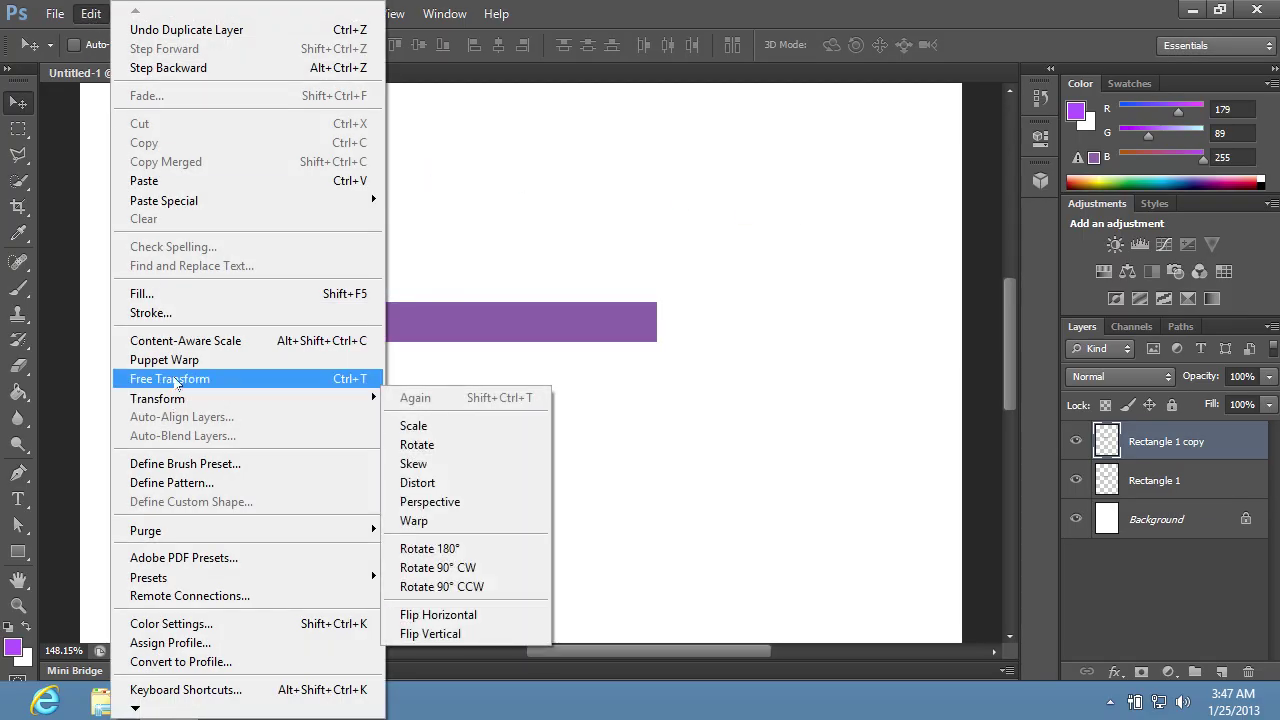
Free-transform Rectangle 1 copy to about 29% width, keeping only its right end.
{"action": "left_click", "coordinate": [175, 380]}
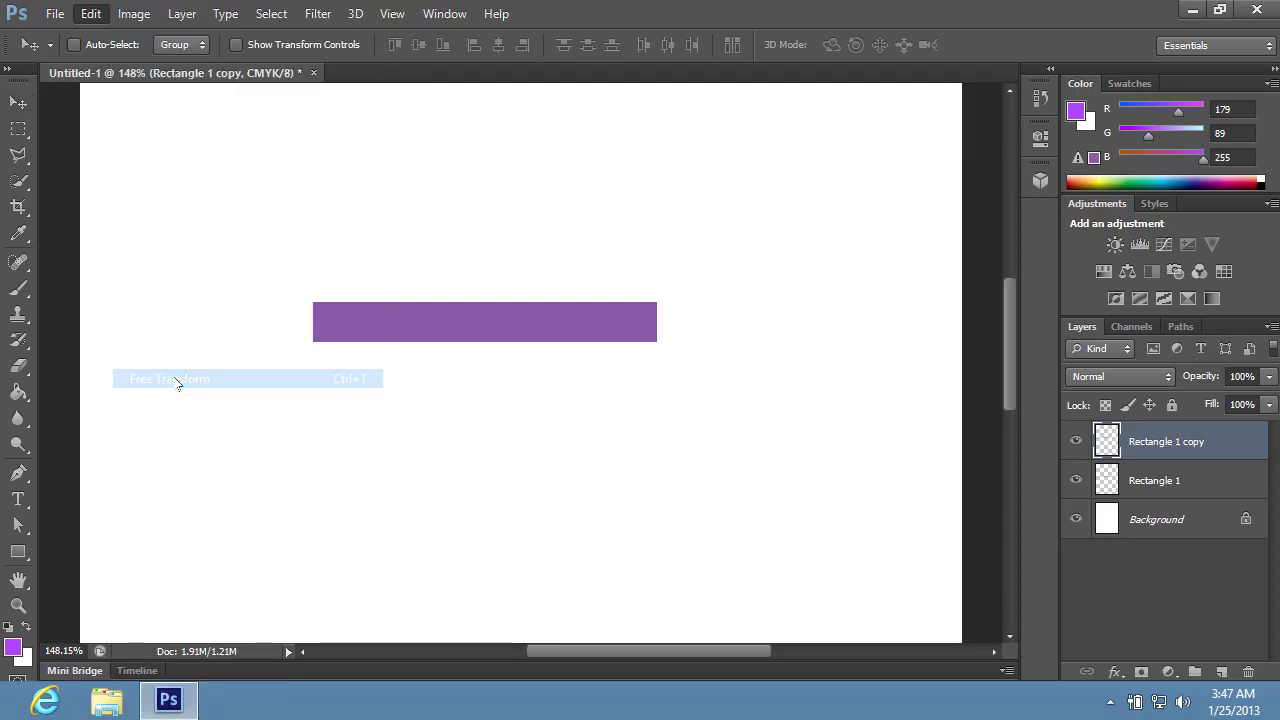
{"action": "left_click_drag", "start_coordinate": [307, 322], "coordinate": [549, 320]}
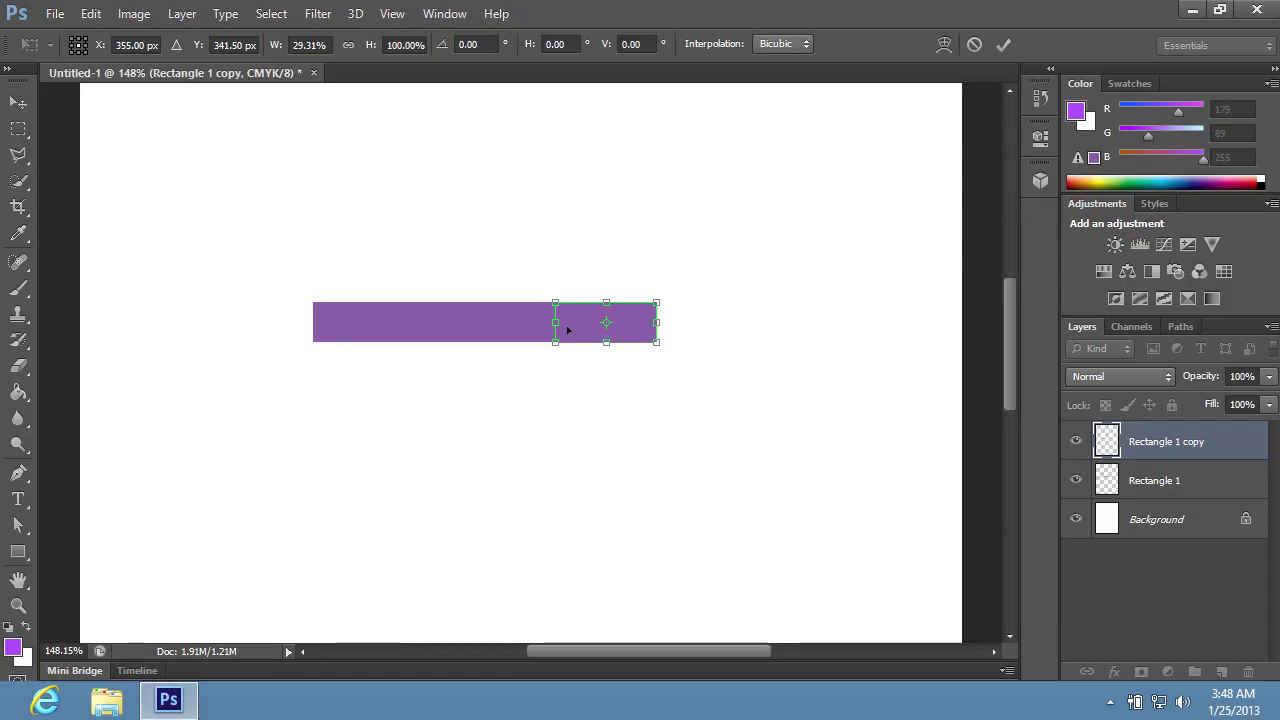
{"action": "key", "text": "Return"}
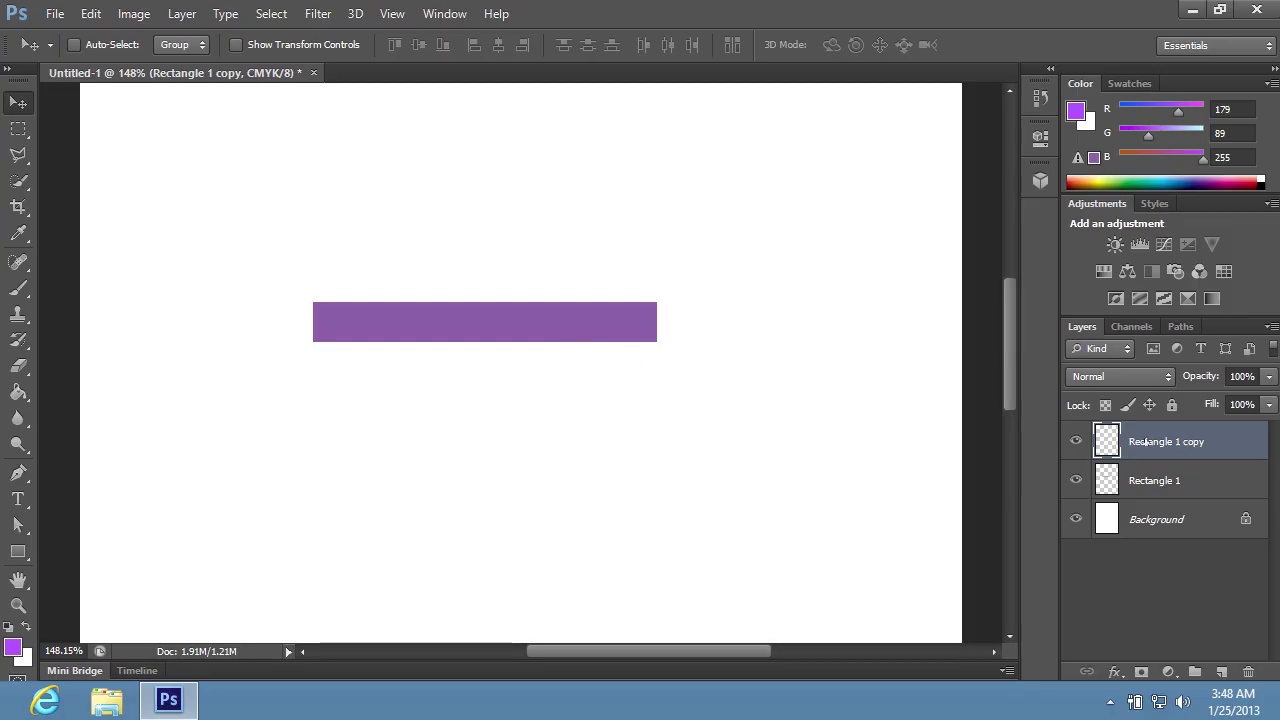
Move the short copy below Rectangle 1 and nudge it down and right.
{"action": "left_click_drag", "start_coordinate": [1146, 441], "coordinate": [1150, 488]}
{"action": "key", "text": "Down"}
{"action": "key", "text": "Down"}
{"action": "key", "text": "Down"}
{"action": "key", "text": "Down"}
{"action": "key", "text": "Down"}
{"action": "key", "text": "Down"}
{"action": "key", "text": "Down"}
{"action": "key", "text": "Right"}
{"action": "key", "text": "Right"}
{"action": "key", "text": "Right"}
{"action": "key", "text": "Right"}
{"action": "key", "text": "Right"}
{"action": "key", "text": "Right"}
{"action": "key", "text": "Right"}
{"action": "key", "text": "Right"}
{"action": "key", "text": "Right"}
{"action": "key", "text": "Right"}
{"action": "key", "text": "Right"}
{"action": "key", "text": "Right"}
{"action": "key", "text": "Right"}
{"action": "key", "text": "Right"}
{"action": "key", "text": "Right"}
{"action": "key", "text": "Right"}
{"action": "key", "text": "Right"}
{"action": "key", "text": "Right"}
{"action": "key", "text": "Right"}
{"action": "key", "text": "Right"}
{"action": "key", "text": "Down"}
{"action": "key", "text": "Down"}
{"action": "key", "text": "Down"}
{"action": "key", "text": "Down"}
{"action": "key", "text": "Down"}
{"action": "key", "text": "Down"}
{"action": "key", "text": "Down"}
{"action": "key", "text": "Down"}
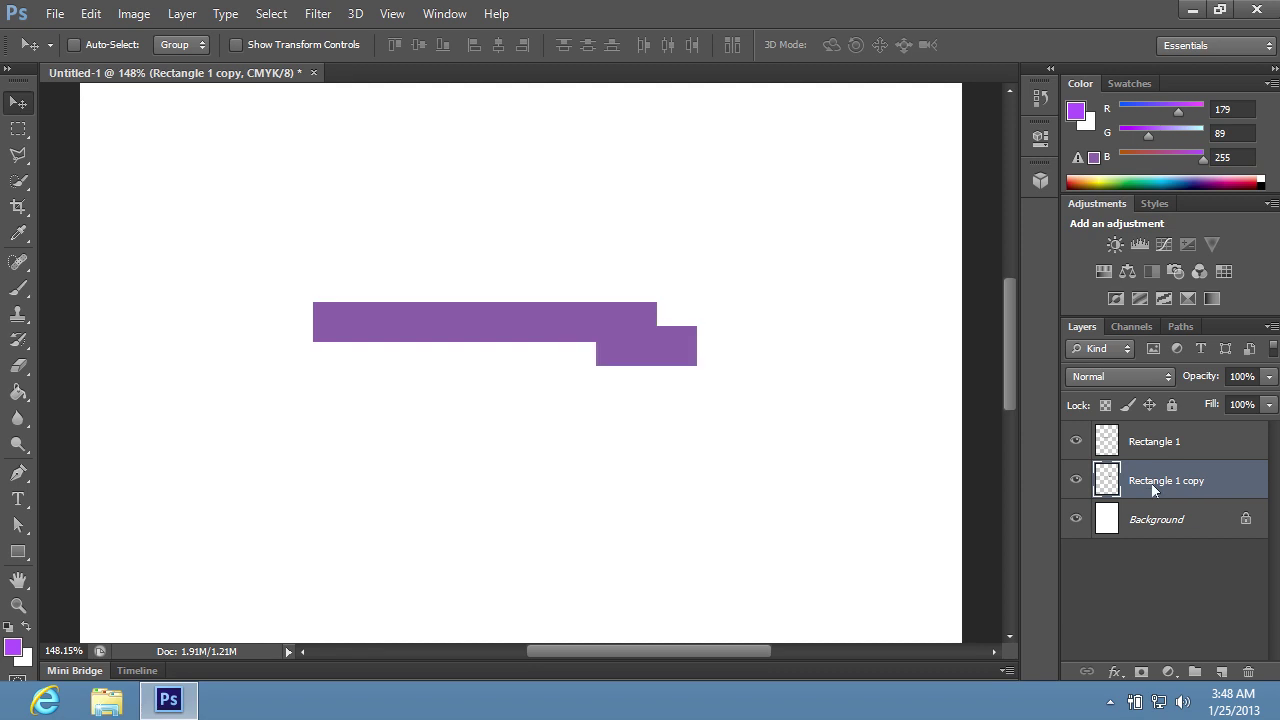
{"action": "key", "text": "Up"}
{"action": "key", "text": "Right"}
{"action": "key", "text": "Right"}
{"action": "key", "text": "Right"}
{"action": "key", "text": "Right"}
{"action": "key", "text": "Right"}
{"action": "key", "text": "Right"}
{"action": "key", "text": "Right"}
{"action": "key", "text": "Right"}
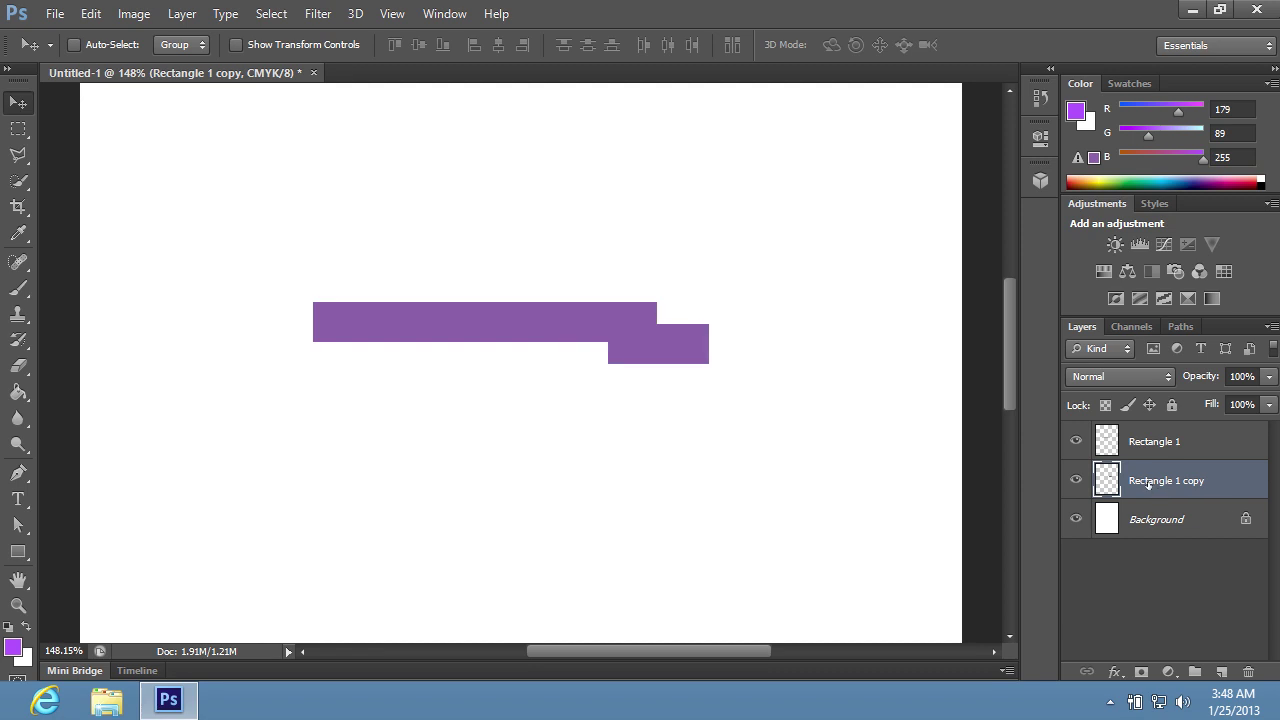
{"action": "key", "text": "Left"}
{"action": "key", "text": "Left"}
Zoom in and delete a triangular Polygonal Lasso selection from Rectangle 1 copy's right end.
{"action": "left_click", "coordinate": [20, 608]}
{"action": "left_click_drag", "start_coordinate": [193, 248], "coordinate": [805, 432]}
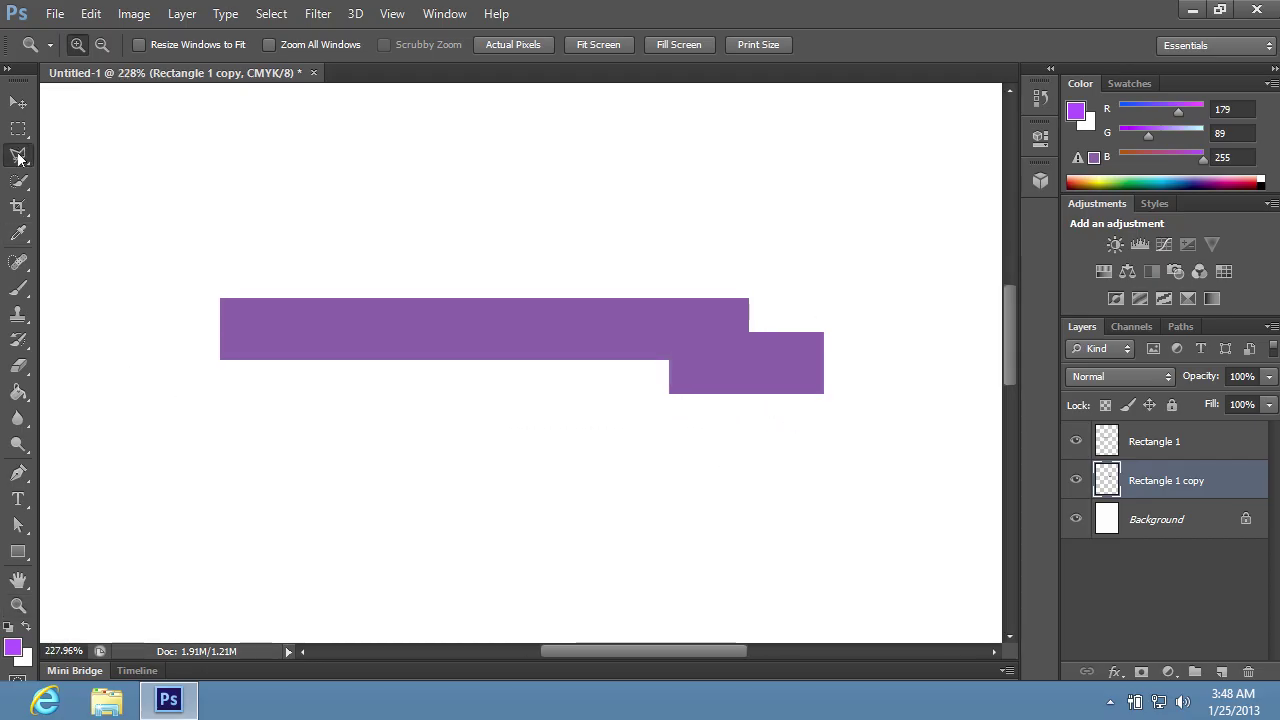
{"action": "left_click", "coordinate": [18, 157]}
{"action": "left_click", "coordinate": [822, 336]}
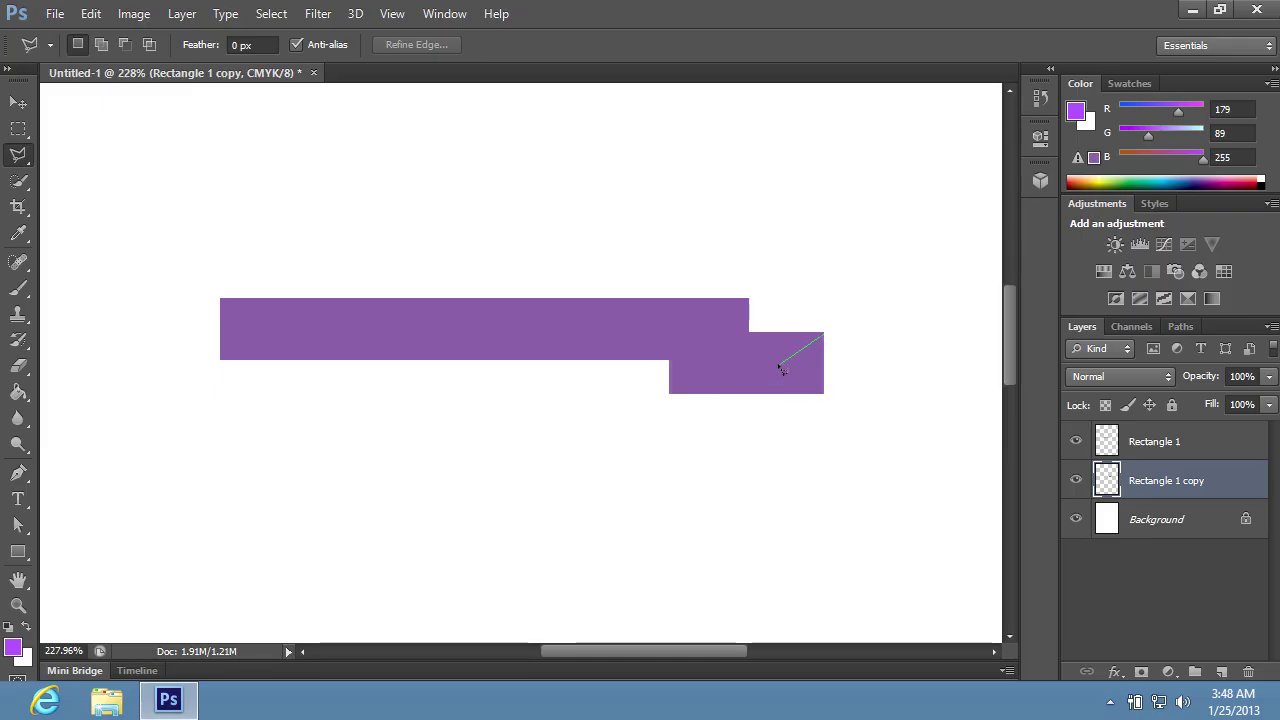
{"action": "left_click", "coordinate": [778, 365]}
{"action": "left_click", "coordinate": [824, 392]}
{"action": "left_click", "coordinate": [877, 351]}
{"action": "left_click", "coordinate": [829, 337]}
{"action": "key", "text": "Delete"}
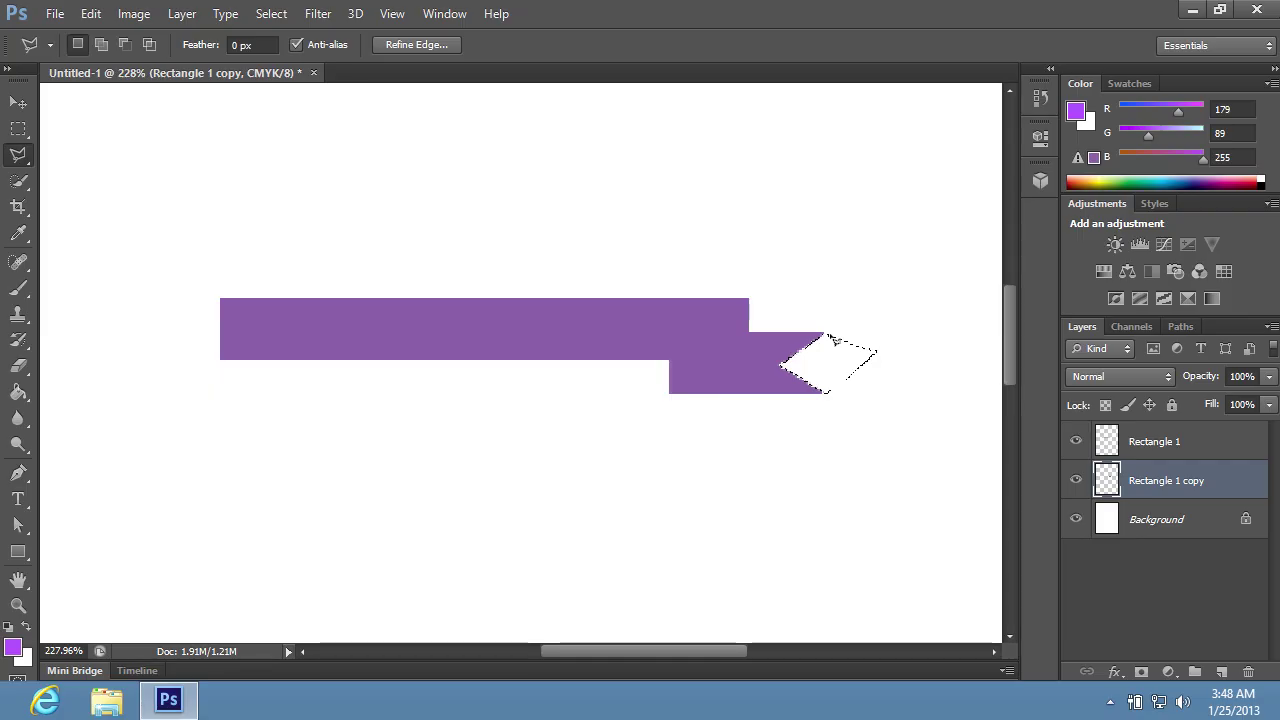
{"action": "key", "text": "ctrl+d"}
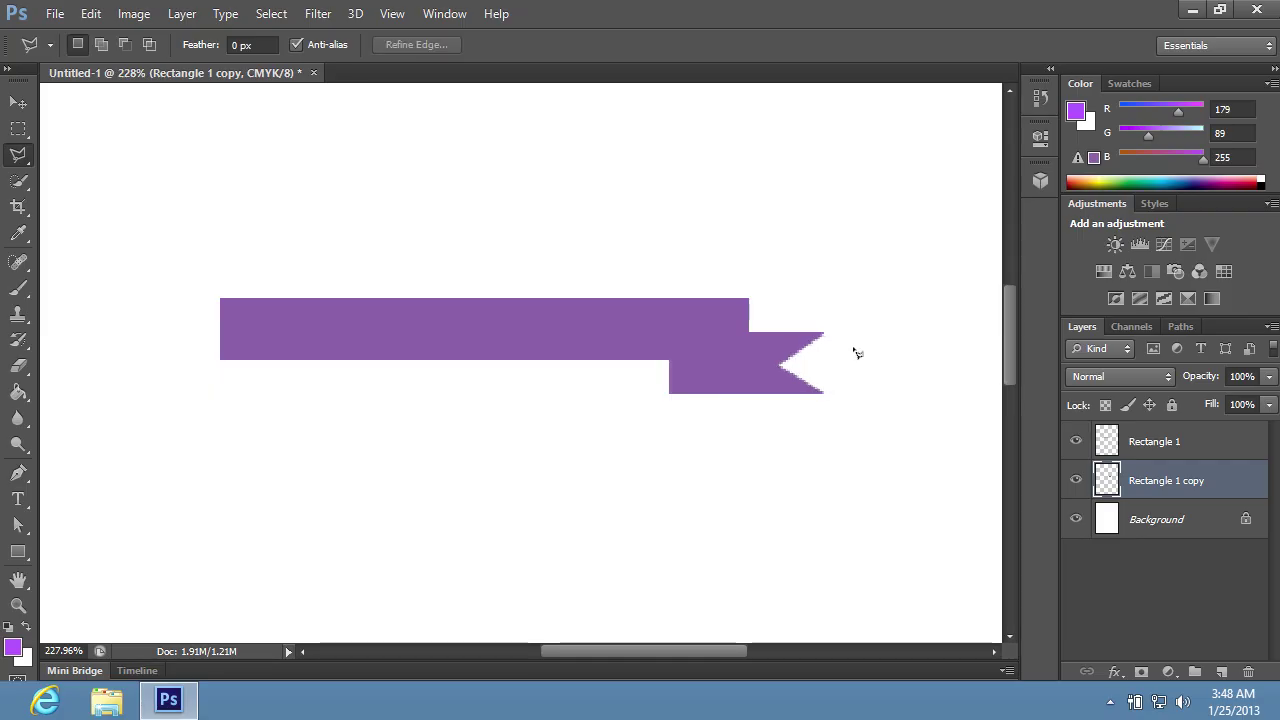
{"action": "left_click", "coordinate": [18, 102]}
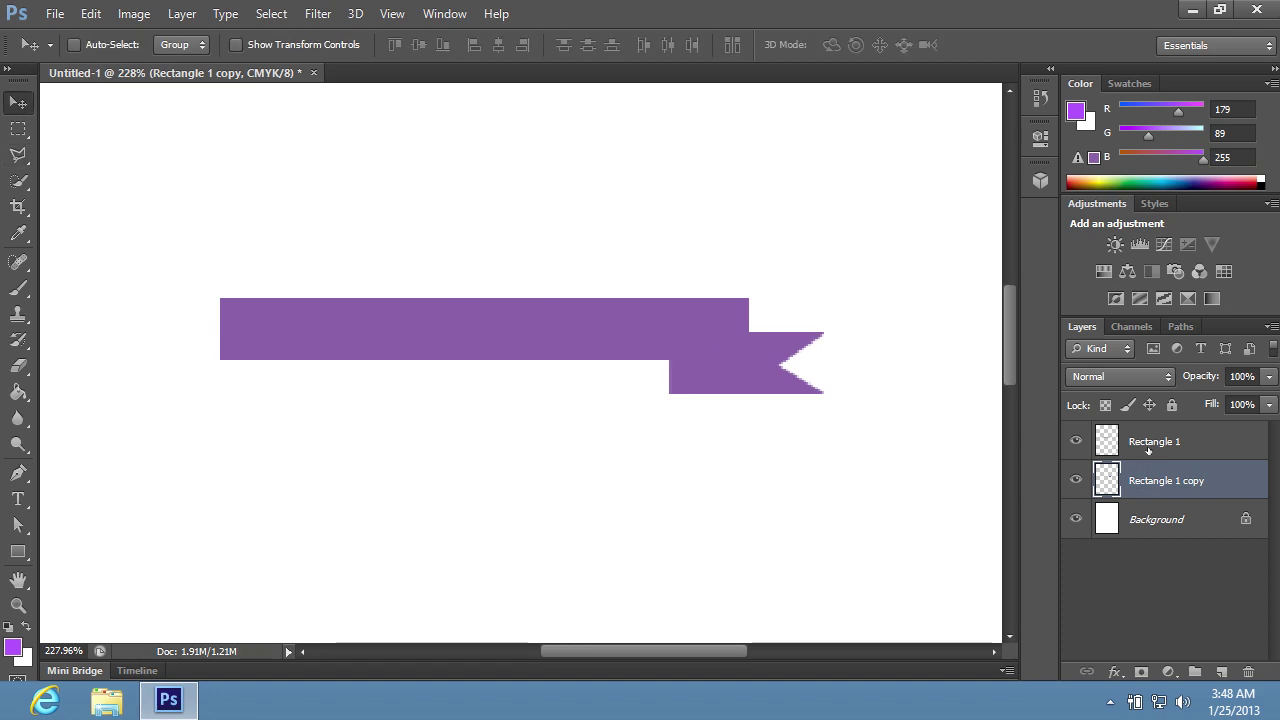
Duplicate the long Rectangle 1 layer as Rectangle 1 copy 2.
{"action": "left_click", "coordinate": [1148, 445]}
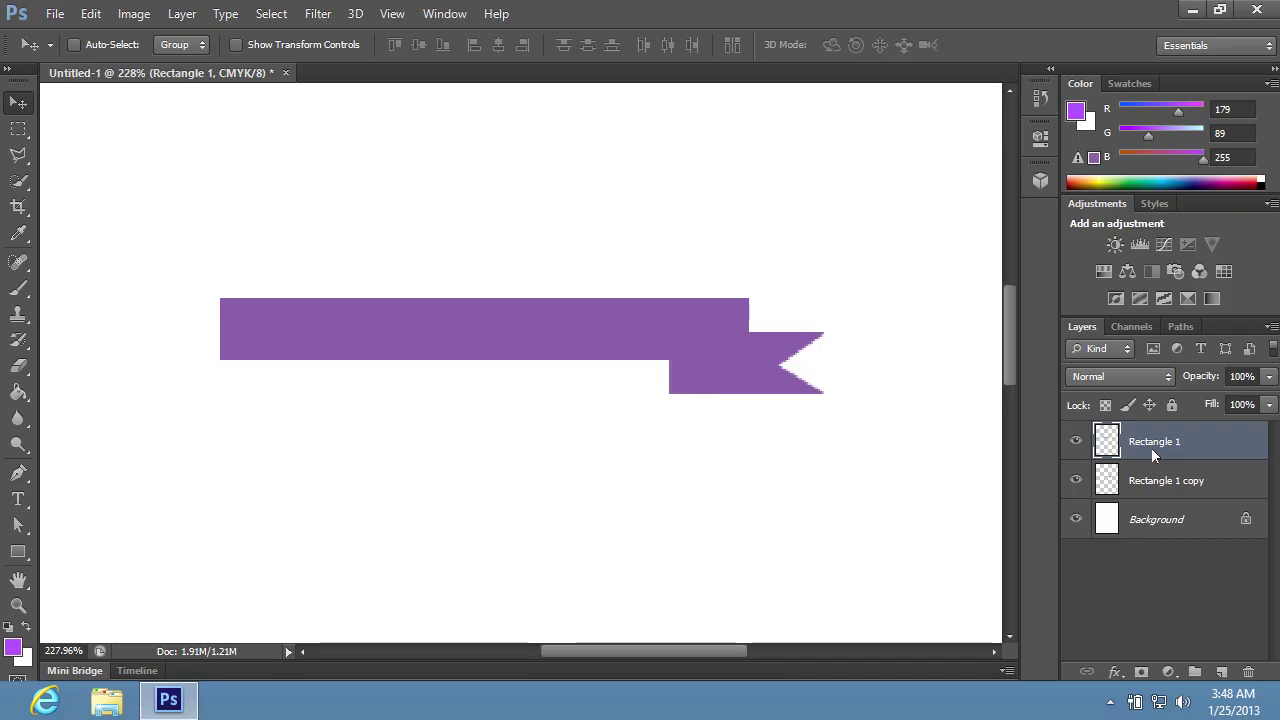
{"action": "right_click", "coordinate": [1151, 448]}
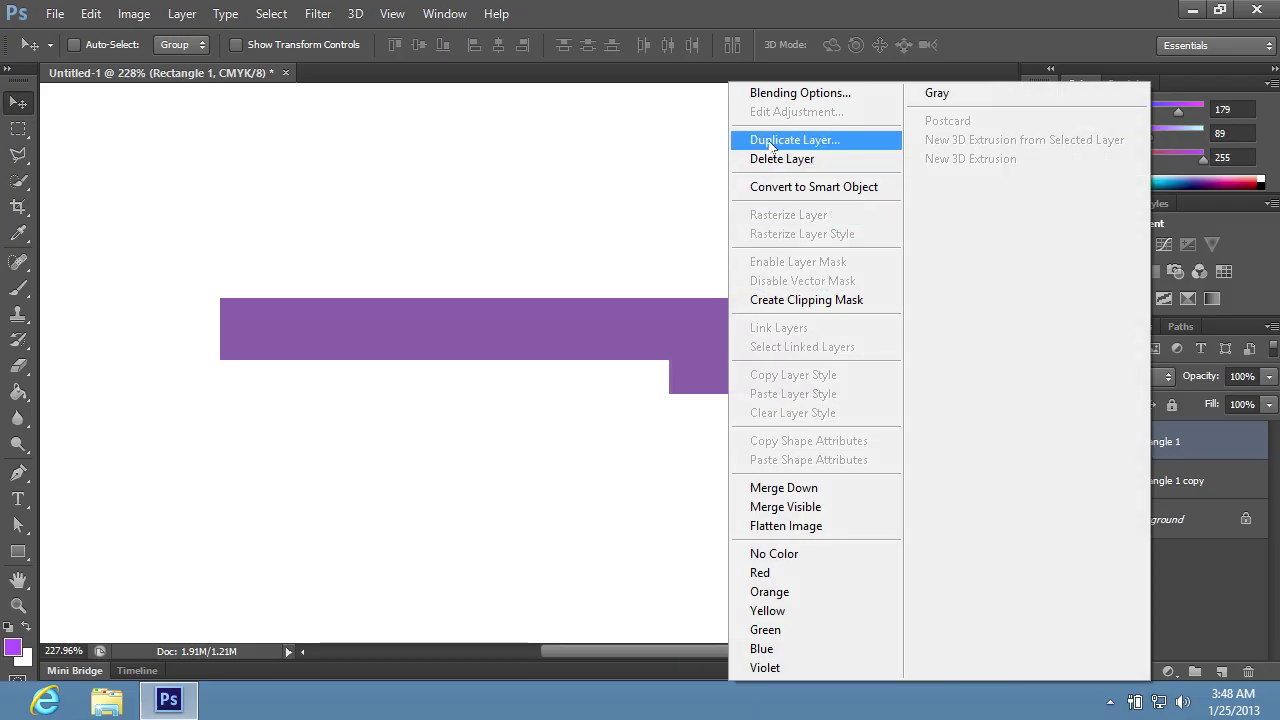
{"action": "left_click", "coordinate": [771, 142]}
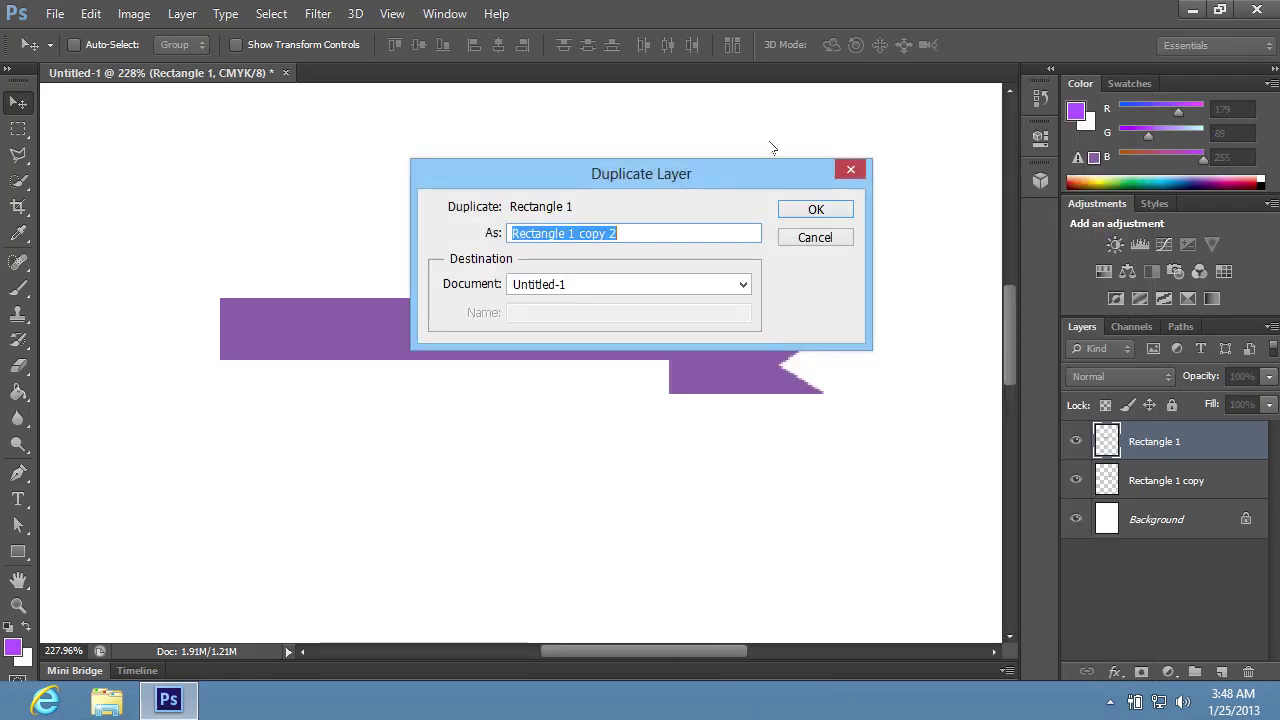
{"action": "left_click", "coordinate": [797, 209]}
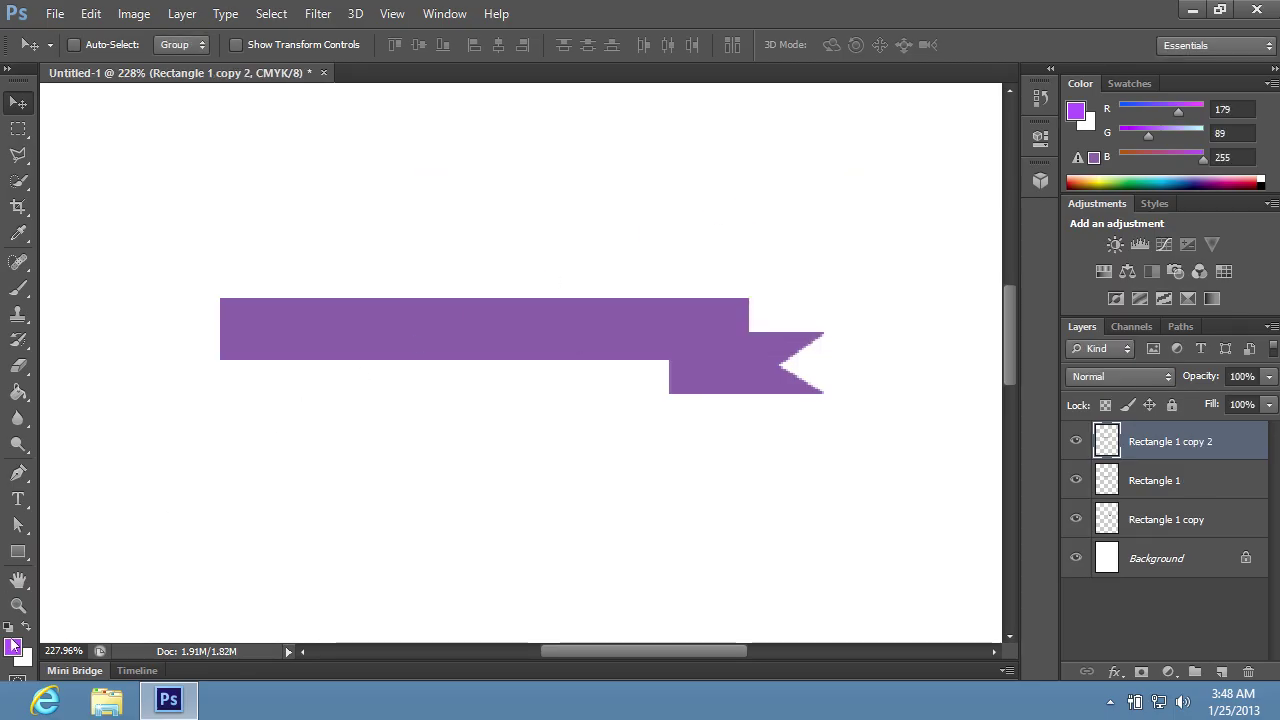
{"action": "key", "text": "i"}
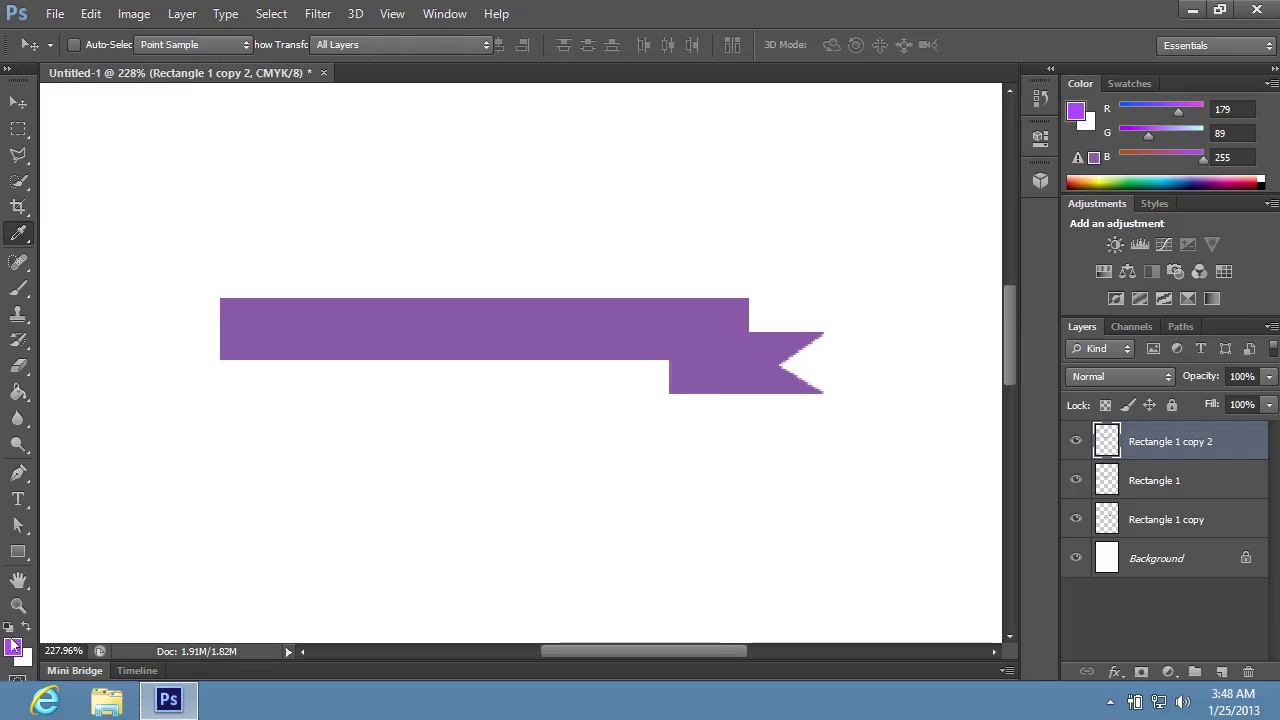
Set the foreground colour to the darker purple #6f00cd.
{"action": "left_click", "coordinate": [13, 647]}
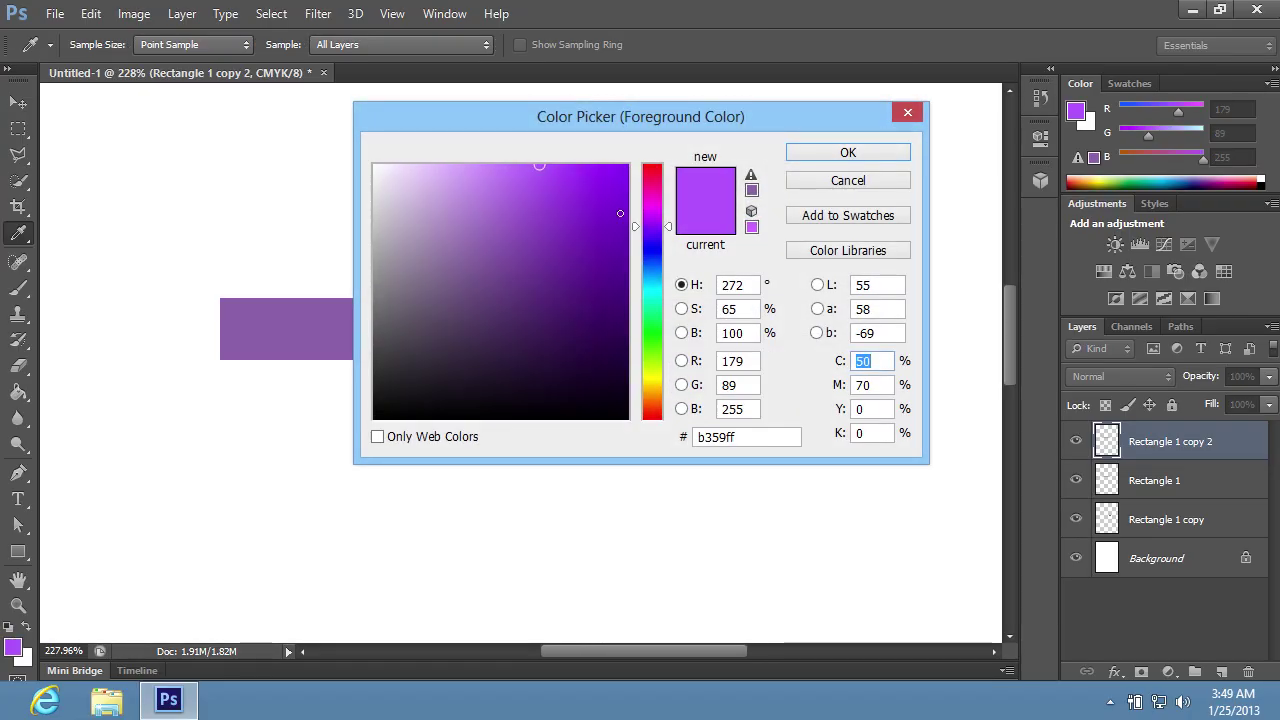
{"action": "left_click_drag", "start_coordinate": [620, 218], "coordinate": [645, 207]}
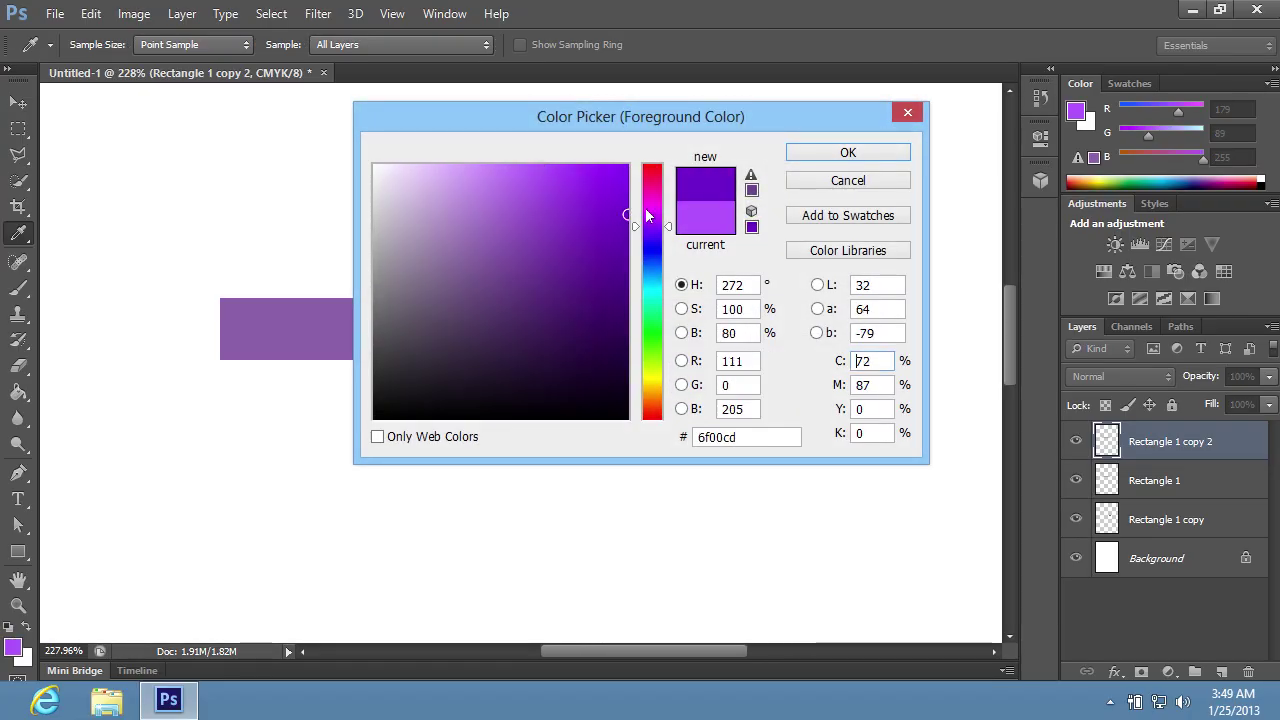
{"action": "left_click", "coordinate": [846, 153]}
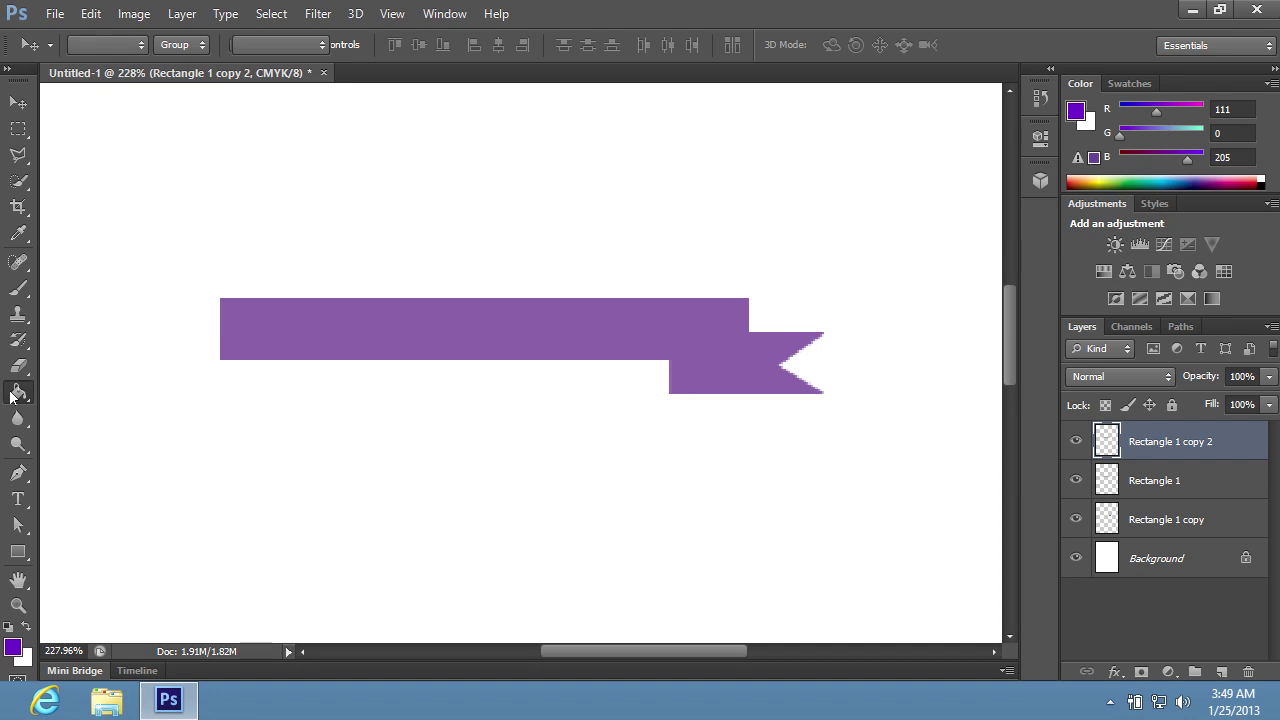
Paint Bucket the long bar on Rectangle 1 copy 2 with the darker purple.
{"action": "left_click", "coordinate": [12, 395]}
{"action": "left_click", "coordinate": [241, 324]}
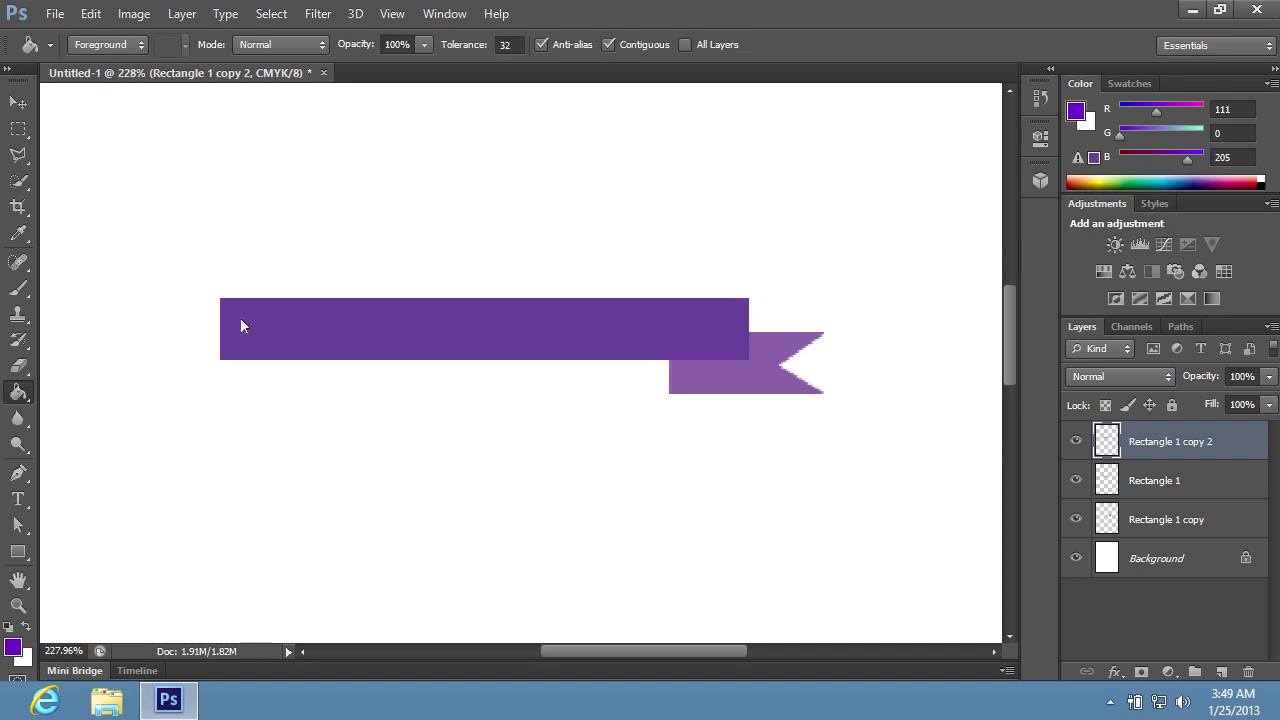
{"action": "left_click", "coordinate": [17, 103]}
{"action": "left_click", "coordinate": [90, 13]}
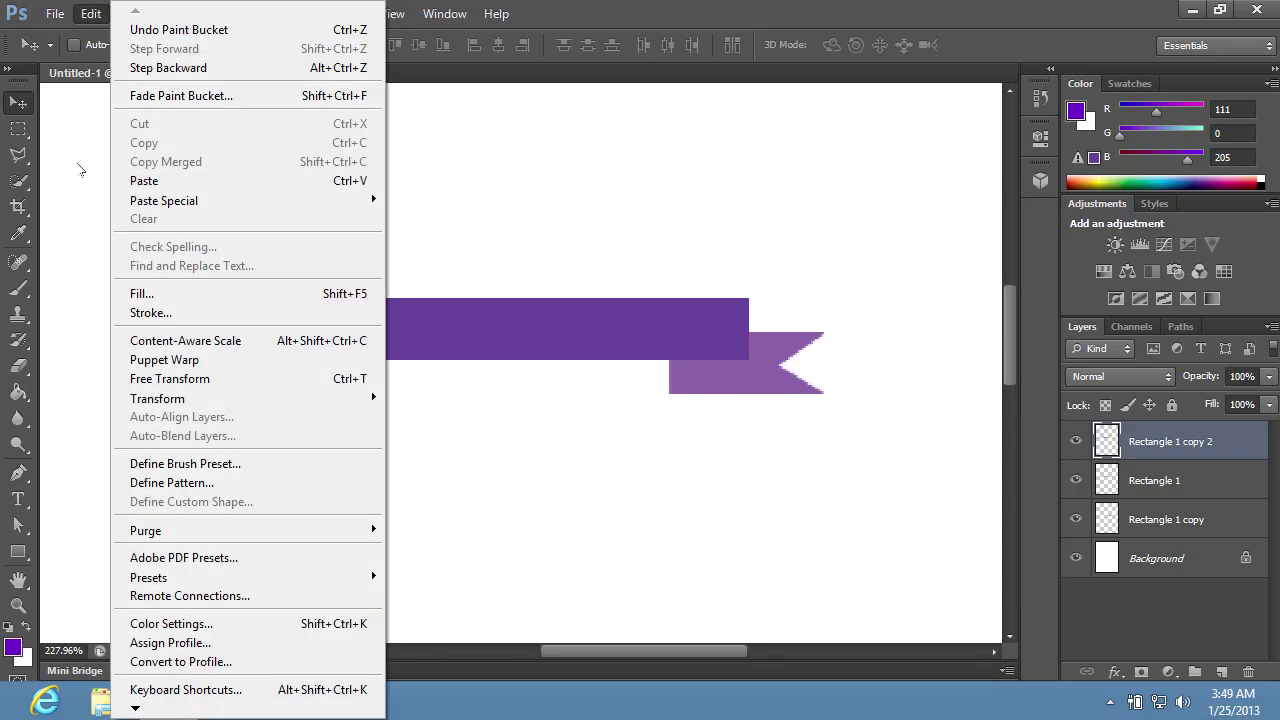
Free-transform the dark copy from its left edge to about 20% width at the right end.
{"action": "left_click", "coordinate": [145, 381]}
{"action": "left_click_drag", "start_coordinate": [220, 328], "coordinate": [642, 326]}
{"action": "key", "text": "Return"}
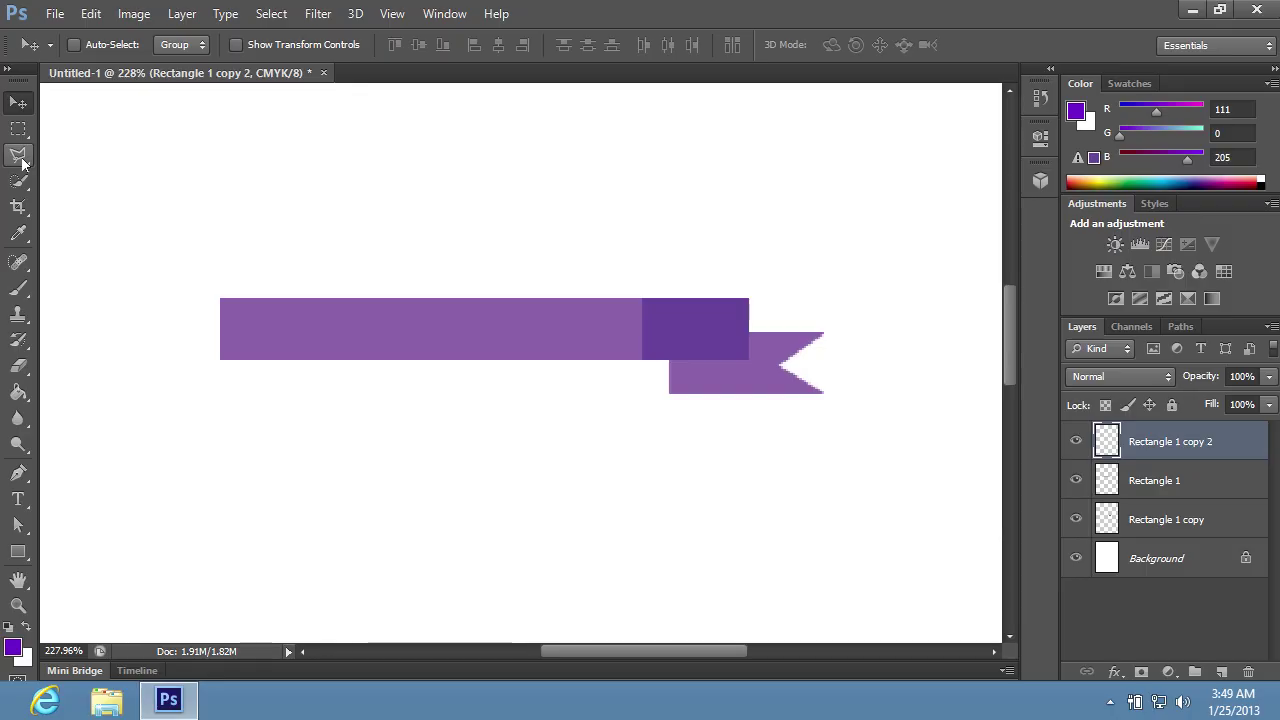
Lasso and delete the dark block's lower-right half, leaving a triangular fold at the right end.
{"action": "left_click", "coordinate": [18, 155]}
{"action": "left_click", "coordinate": [750, 300]}
{"action": "left_click", "coordinate": [643, 358]}
{"action": "left_click", "coordinate": [665, 432]}
{"action": "left_click", "coordinate": [762, 420]}
{"action": "left_click", "coordinate": [808, 320]}
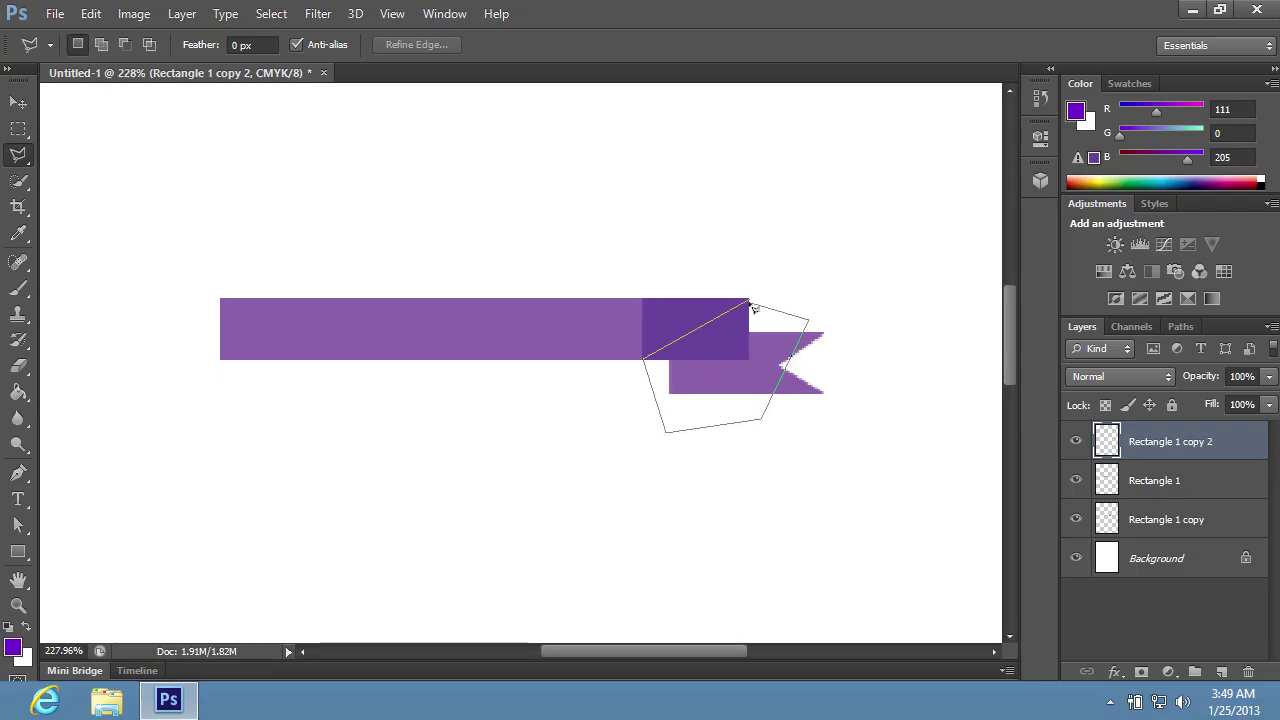
{"action": "left_click", "coordinate": [750, 300]}
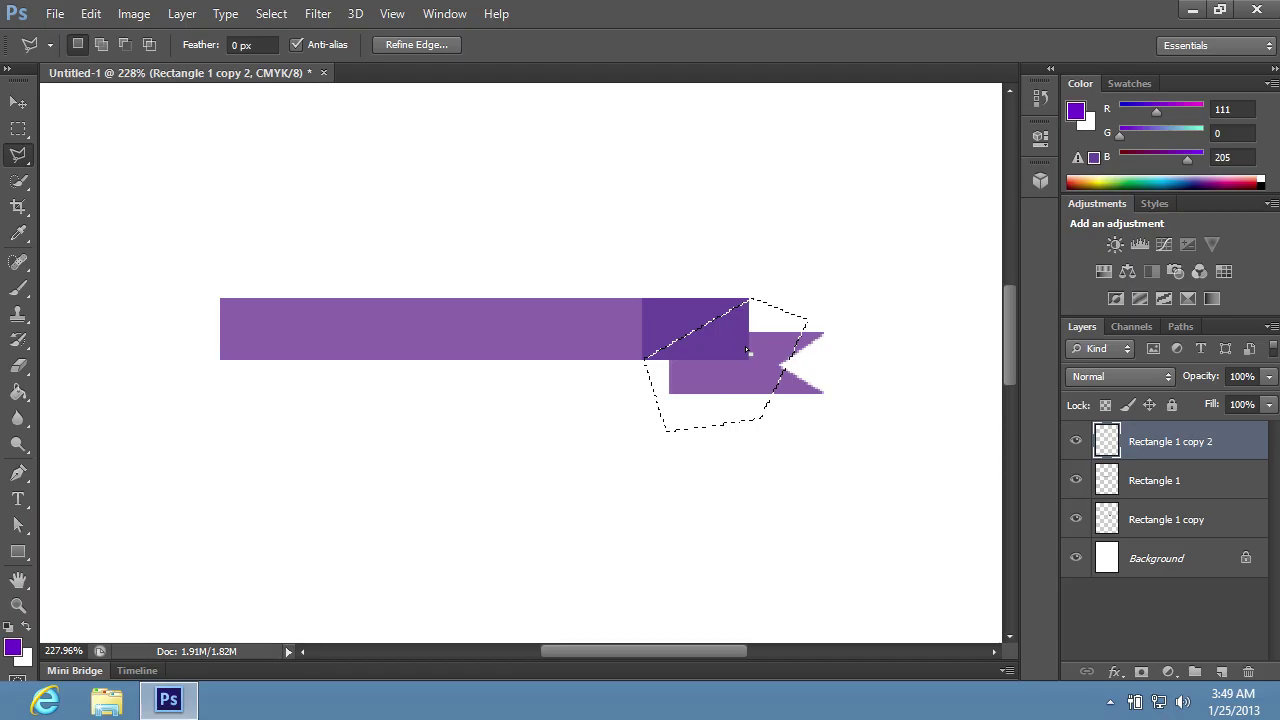
{"action": "key", "text": "Delete"}
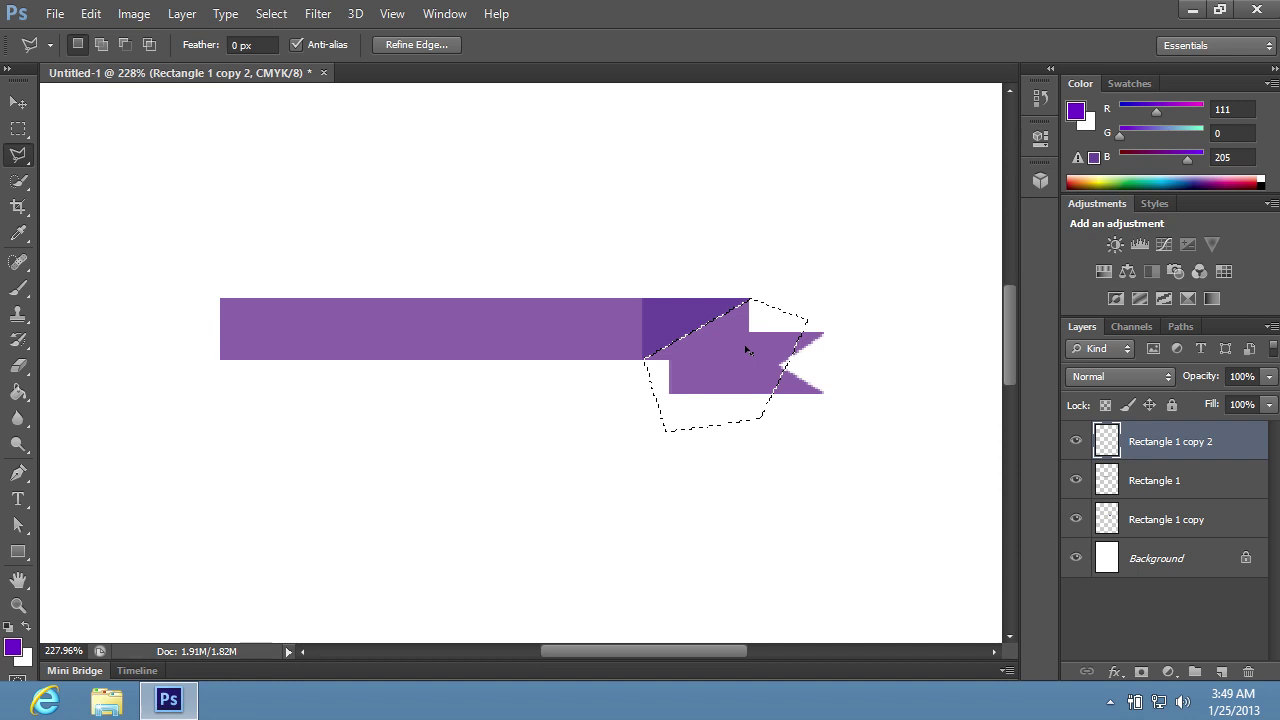
{"action": "key", "text": "ctrl+d"}
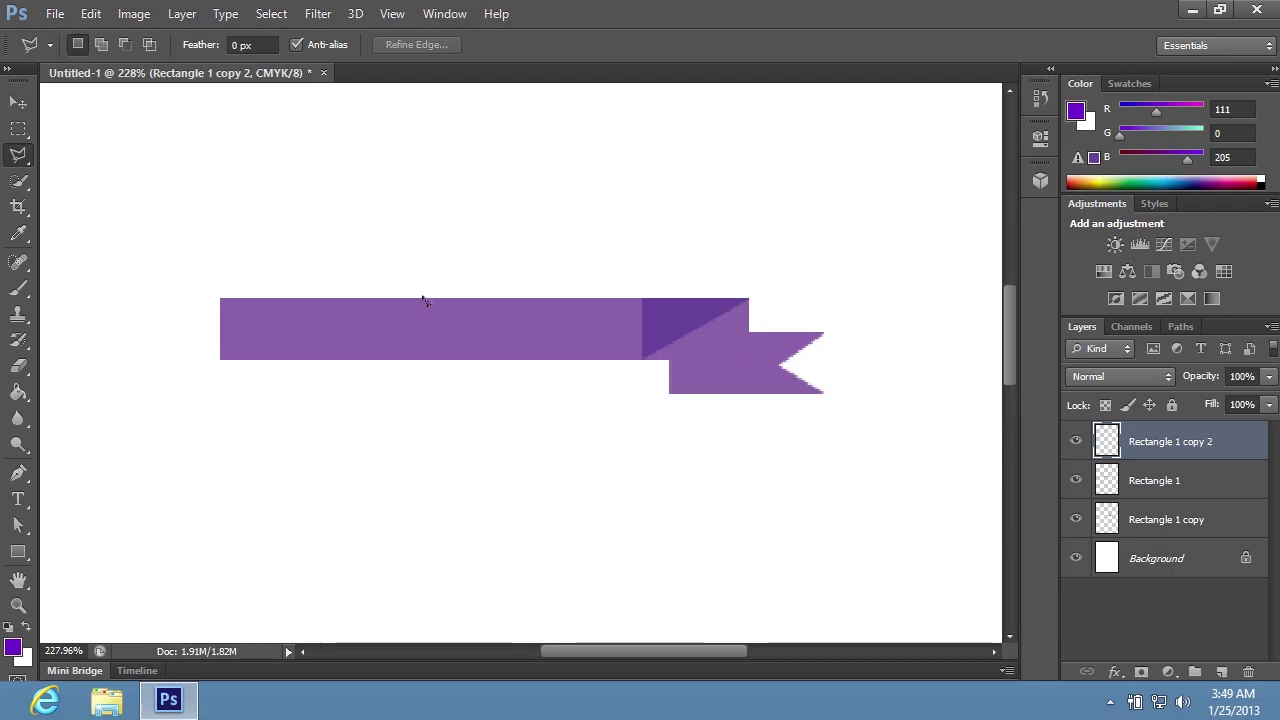
{"action": "left_click", "coordinate": [19, 102]}
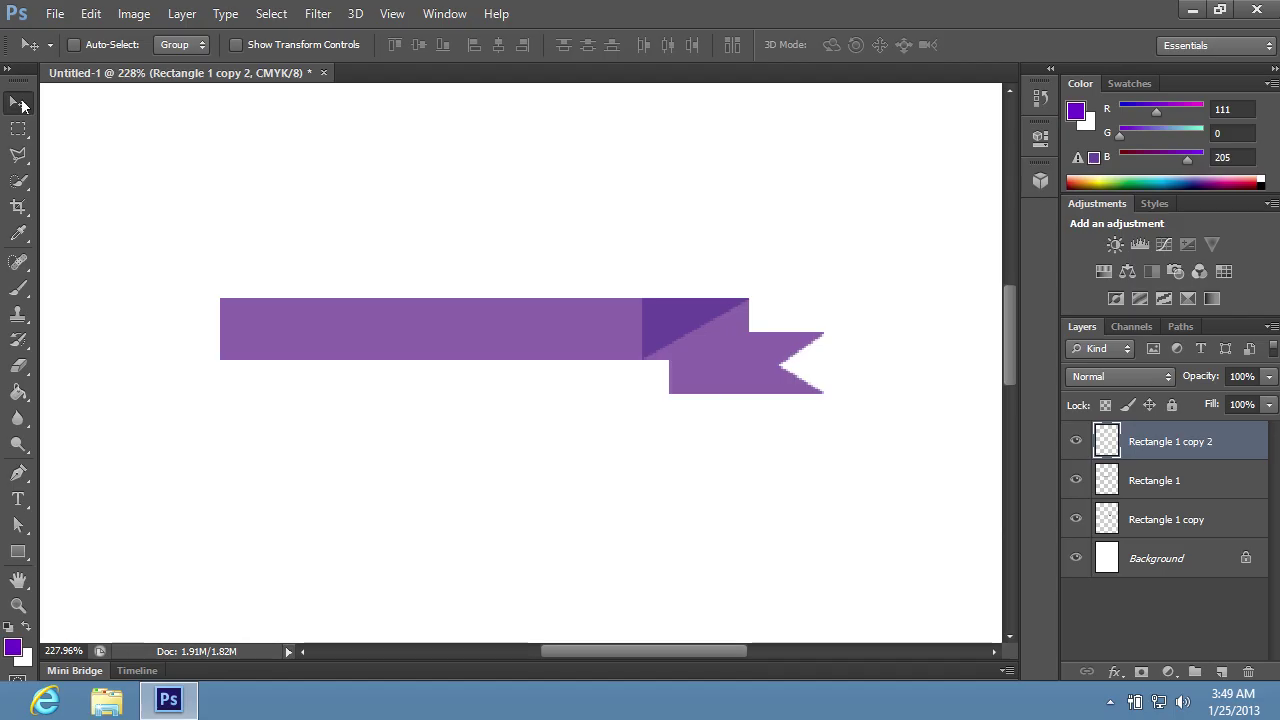
Move the Rectangle 1 copy 2 fold layer below Rectangle 1 and nudge it down.
{"action": "left_click_drag", "start_coordinate": [1137, 453], "coordinate": [1127, 493]}
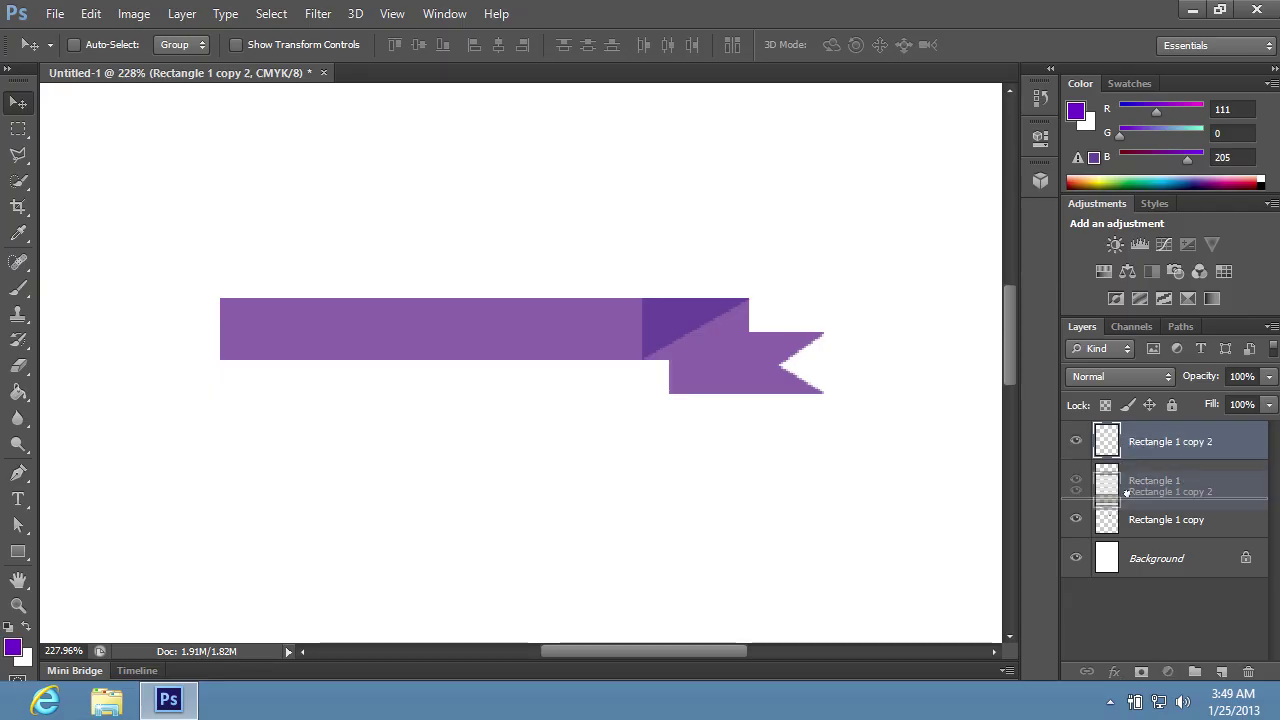
{"action": "left_click_drag", "start_coordinate": [1126, 493], "coordinate": [1126, 500]}
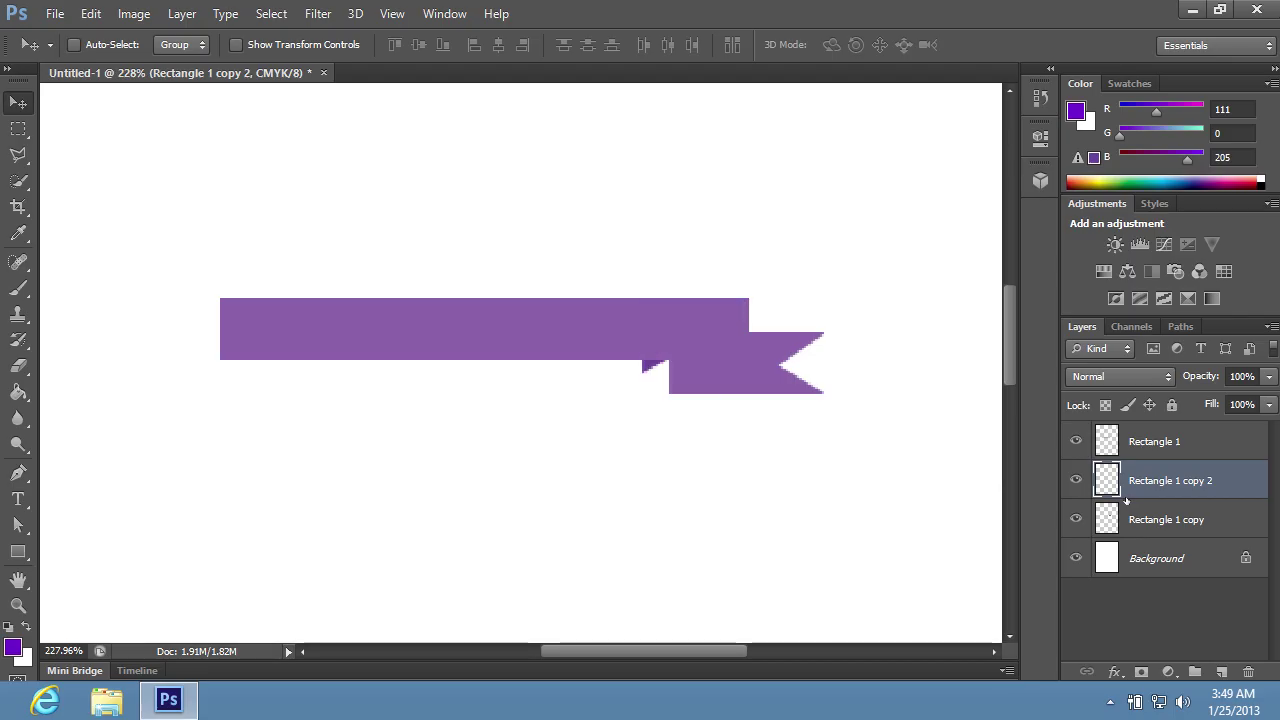
{"action": "key", "text": "Down"}
{"action": "key", "text": "Down"}
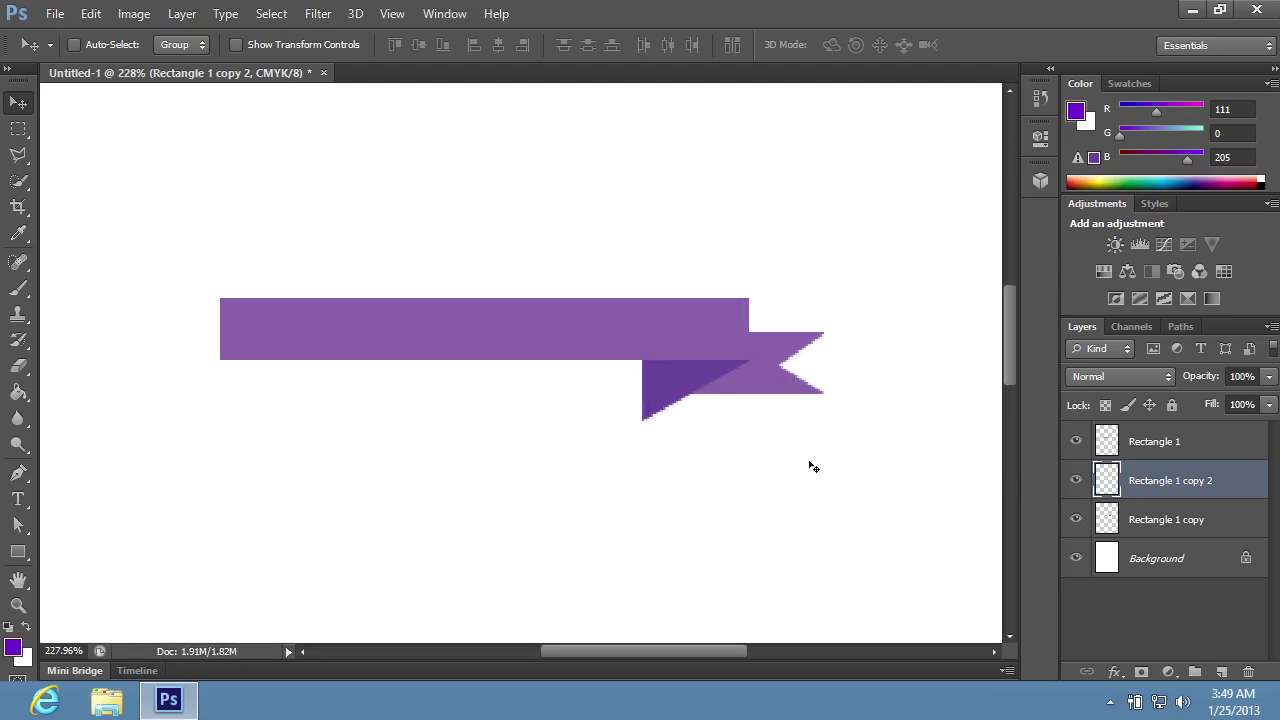
Free Transform the dark fold to 55.56% height, then select the Rectangle 1 copy tail.
{"action": "left_click", "coordinate": [98, 20]}
{"action": "left_click", "coordinate": [162, 374]}
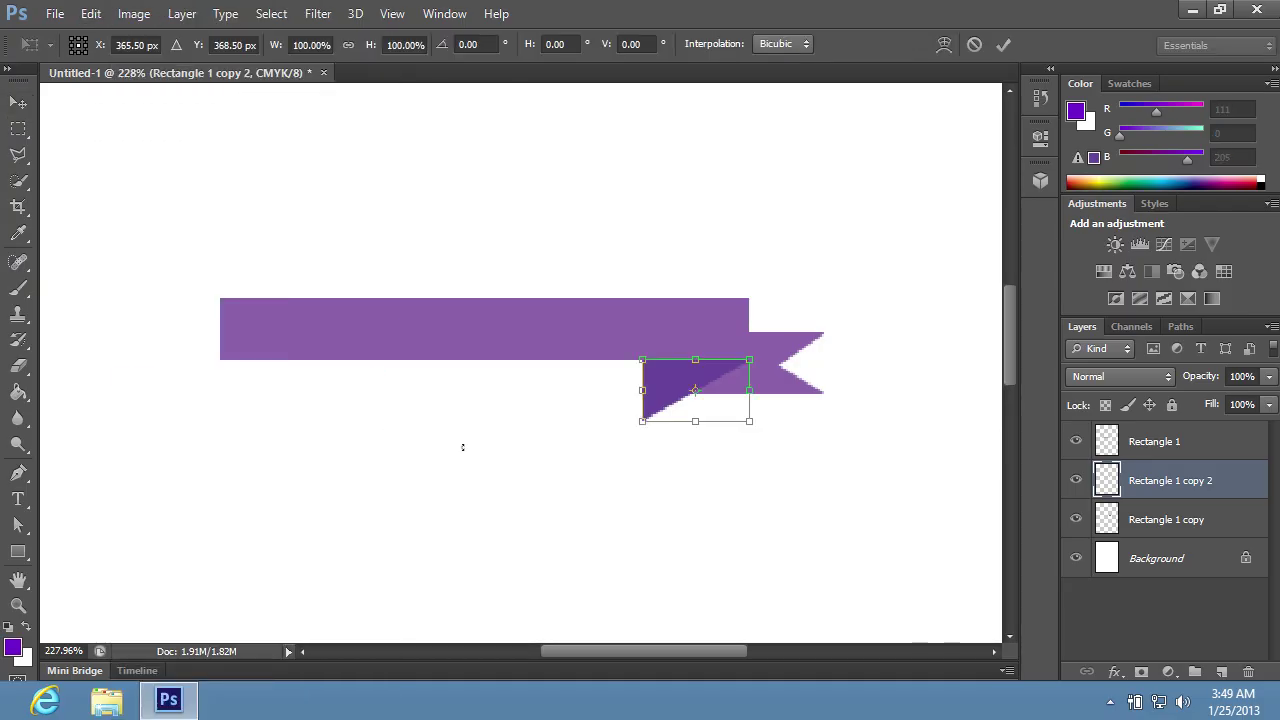
{"action": "left_click_drag", "start_coordinate": [695, 420], "coordinate": [695, 392]}
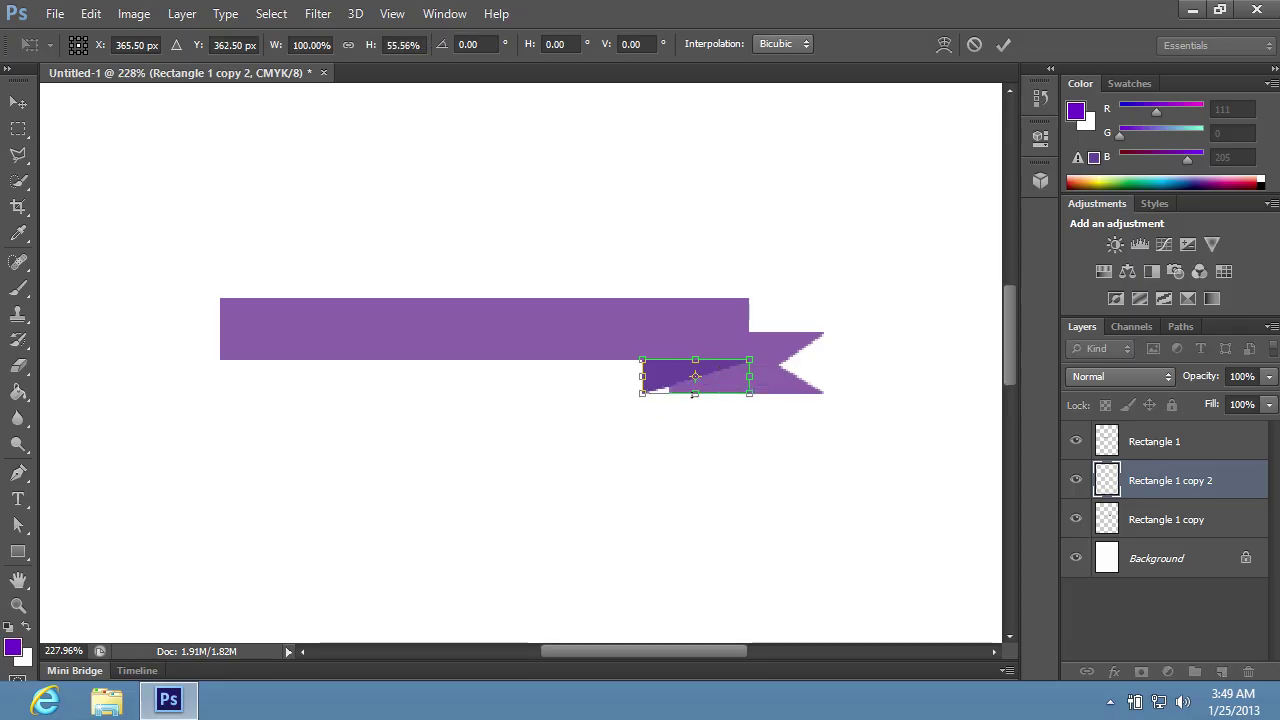
{"action": "key", "text": "Return"}
{"action": "left_click", "coordinate": [1150, 520]}
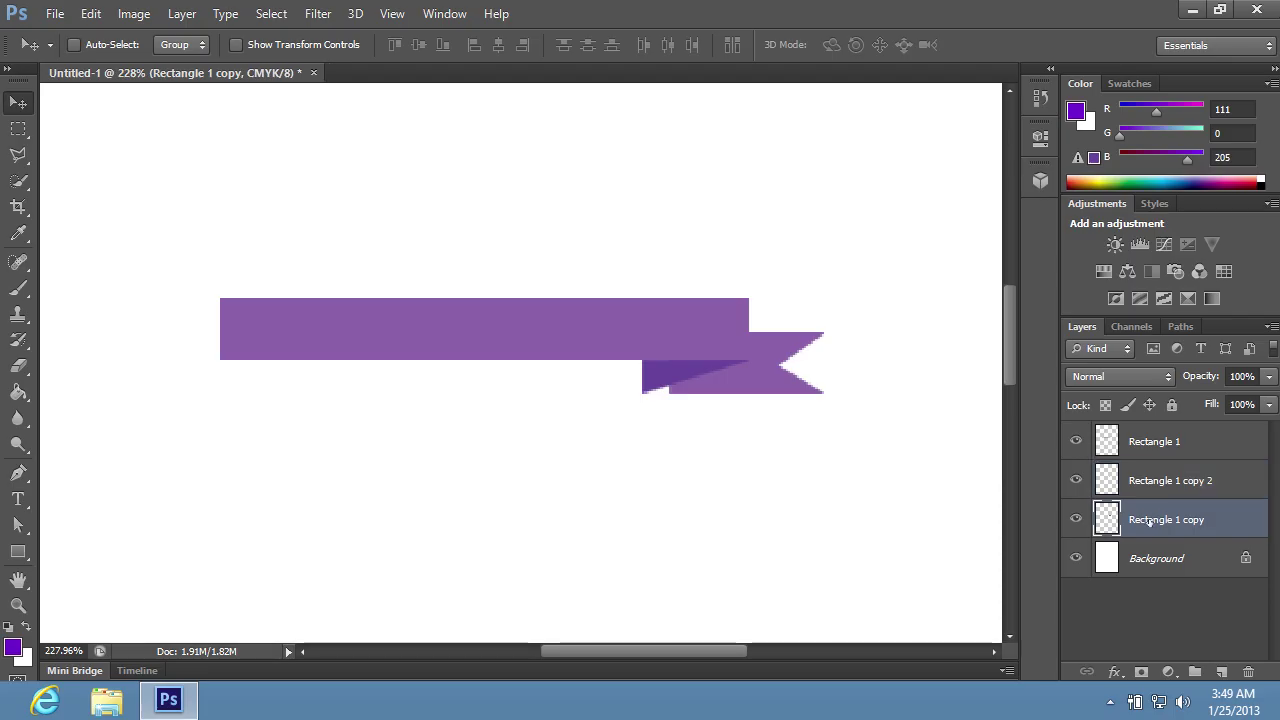
Stretch the Rectangle 1 copy tail's left edge over the fold, hide Rectangle 1, and select both tail and fold.
{"action": "left_click", "coordinate": [95, 14]}
{"action": "left_click", "coordinate": [337, 383]}
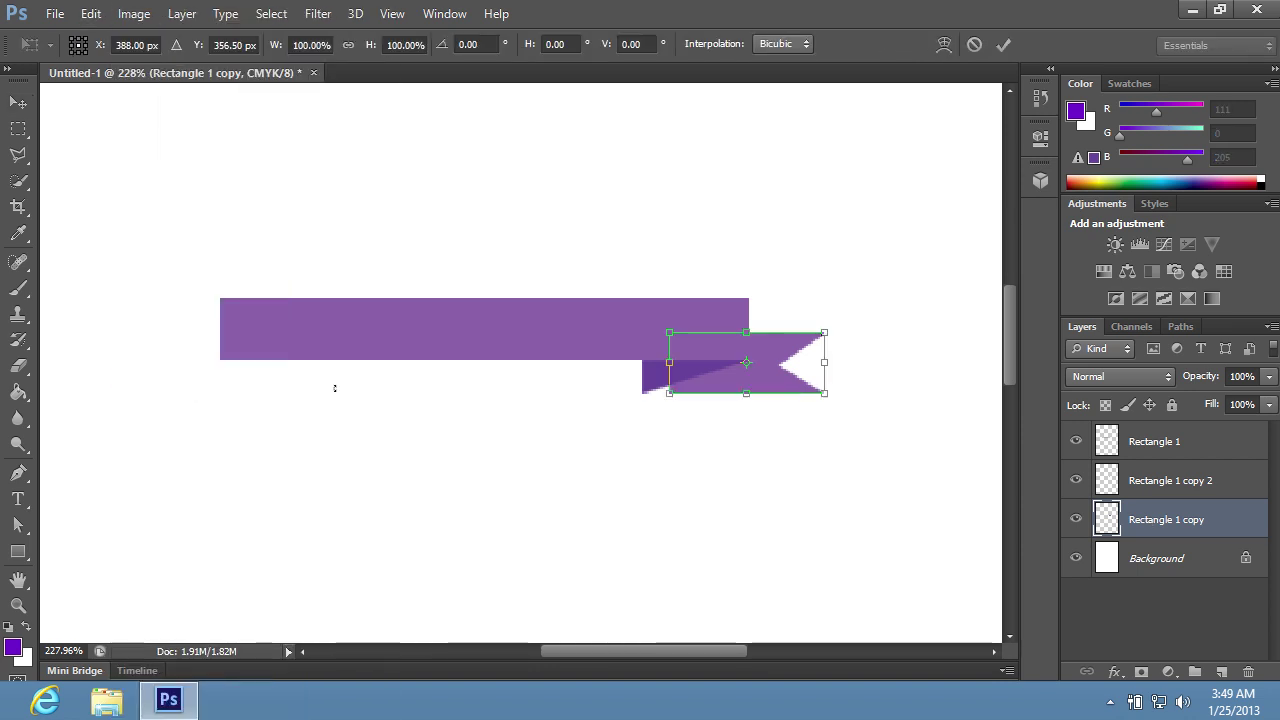
{"action": "left_click_drag", "start_coordinate": [668, 372], "coordinate": [660, 385]}
{"action": "key", "text": "Return"}
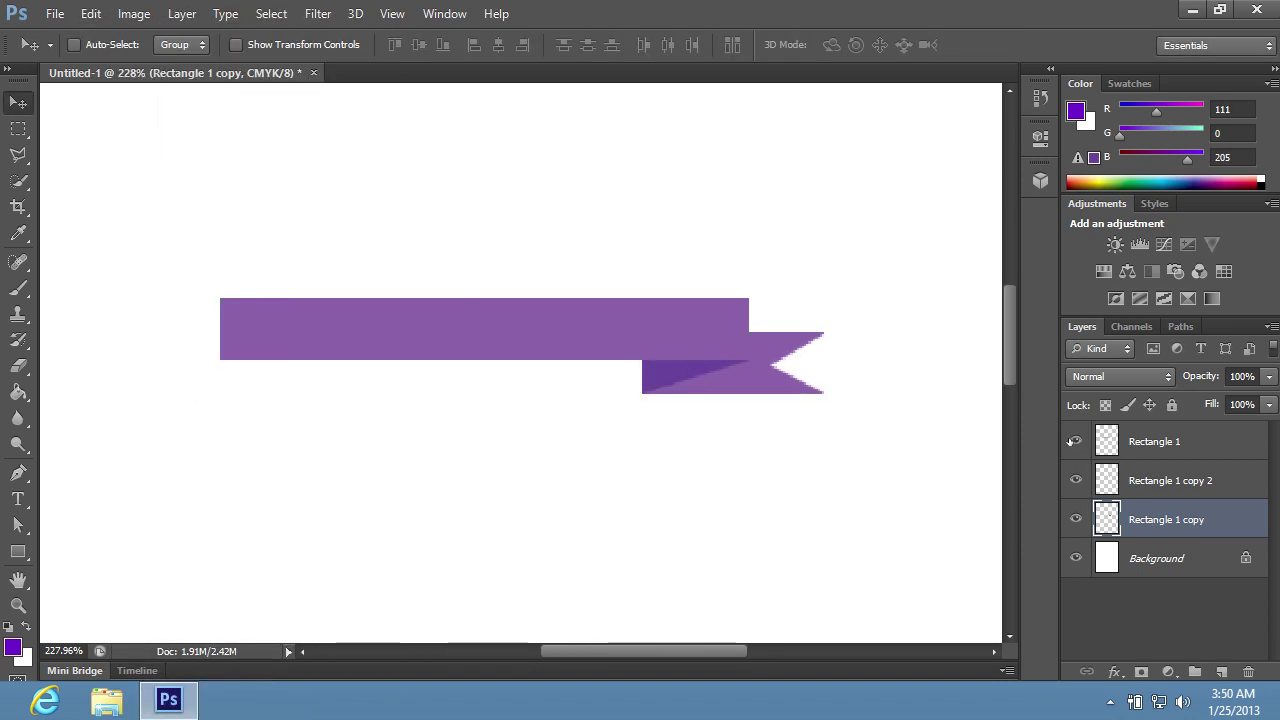
{"action": "left_click", "coordinate": [1074, 441]}
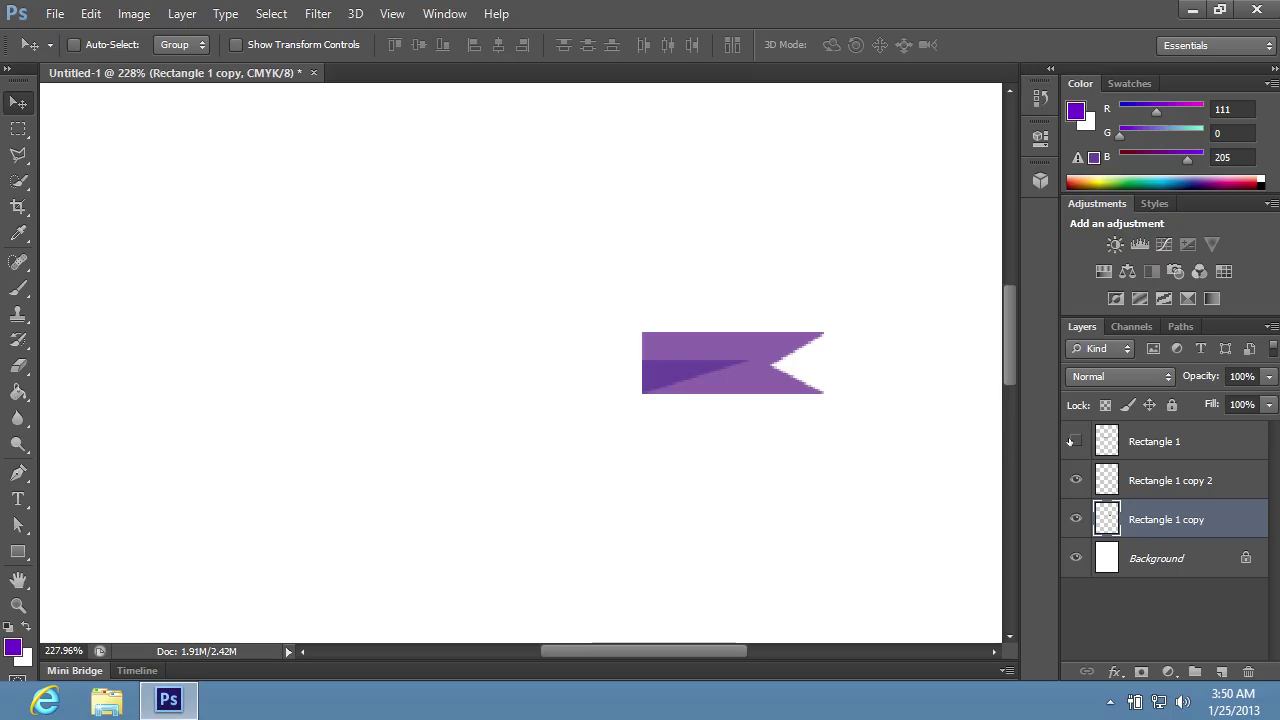
{"action": "left_click", "coordinate": [1158, 483], "text": "shift"}
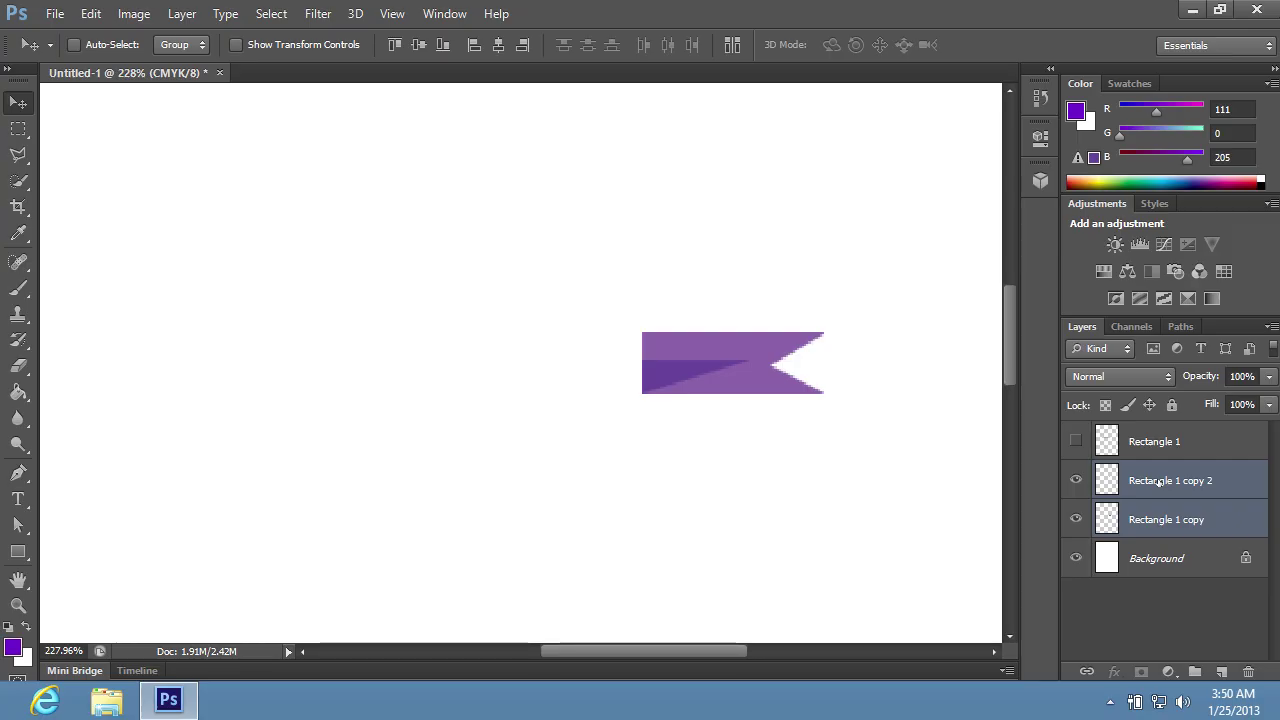
Duplicate the selected tail and fold layers with Duplicate Layers, confirming with OK.
{"action": "right_click", "coordinate": [1157, 484]}
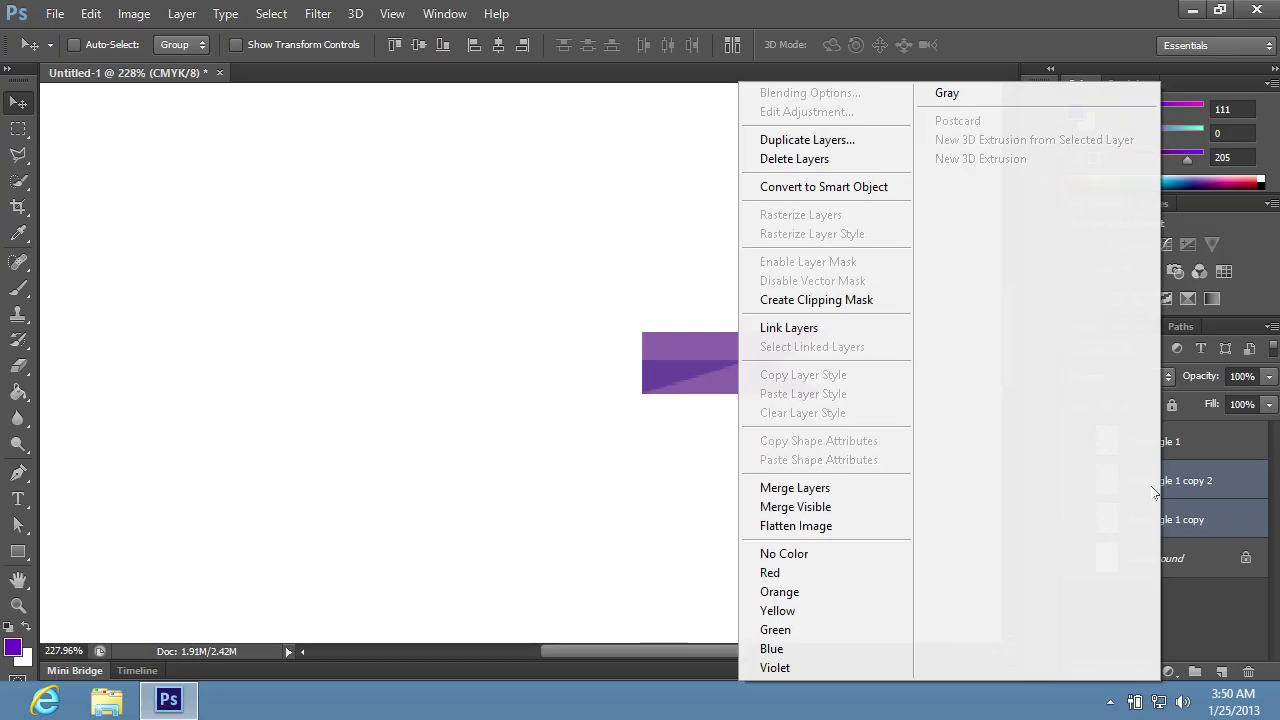
{"action": "left_click", "coordinate": [824, 149]}
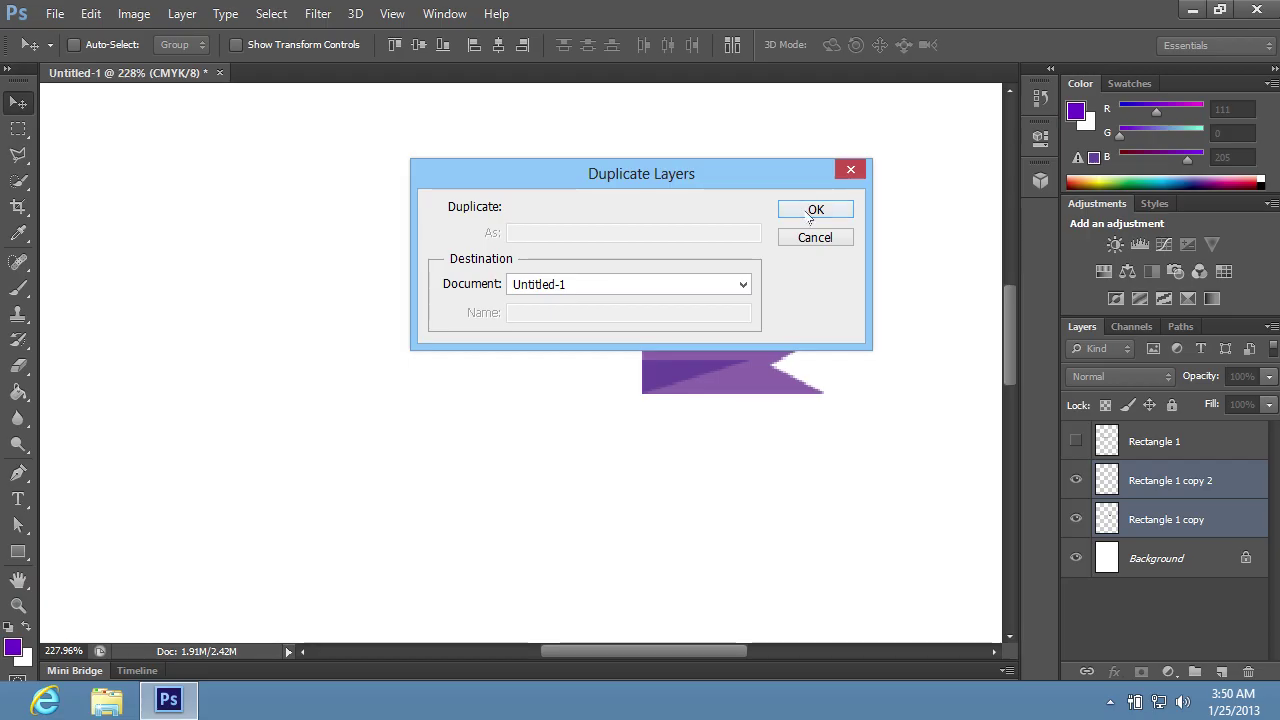
{"action": "left_click", "coordinate": [812, 212]}
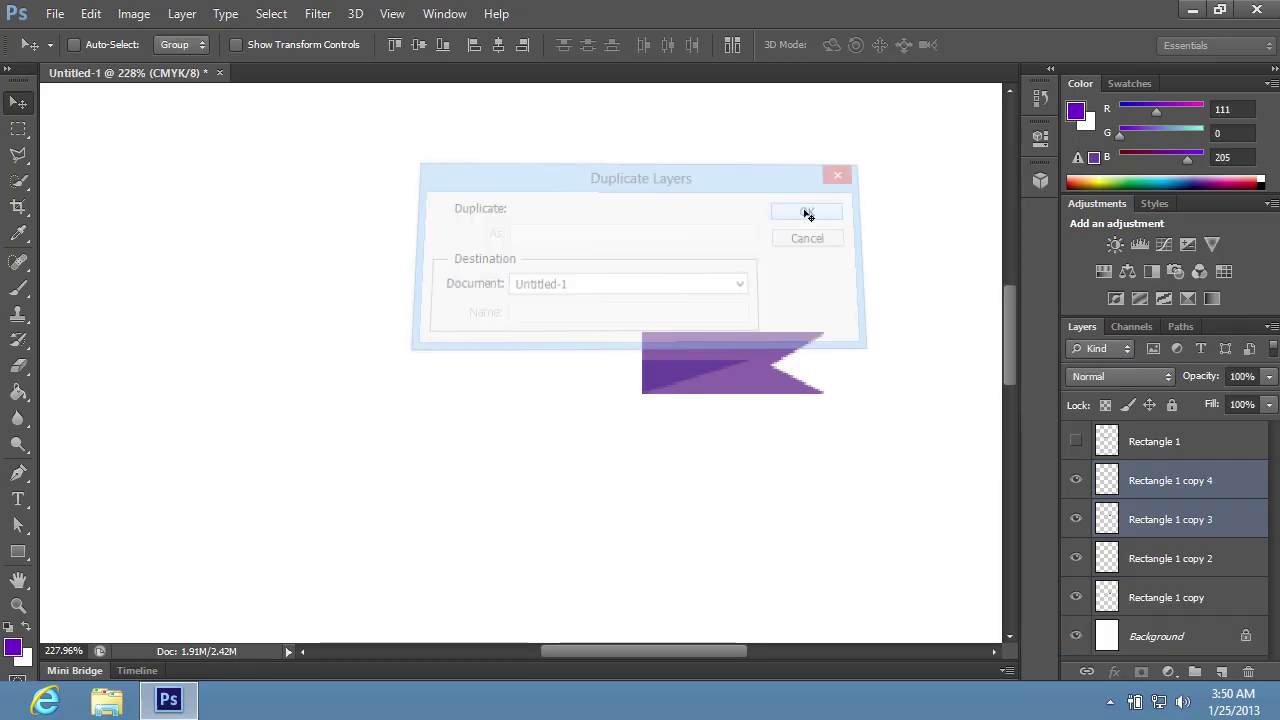
{"action": "left_click", "coordinate": [91, 14]}
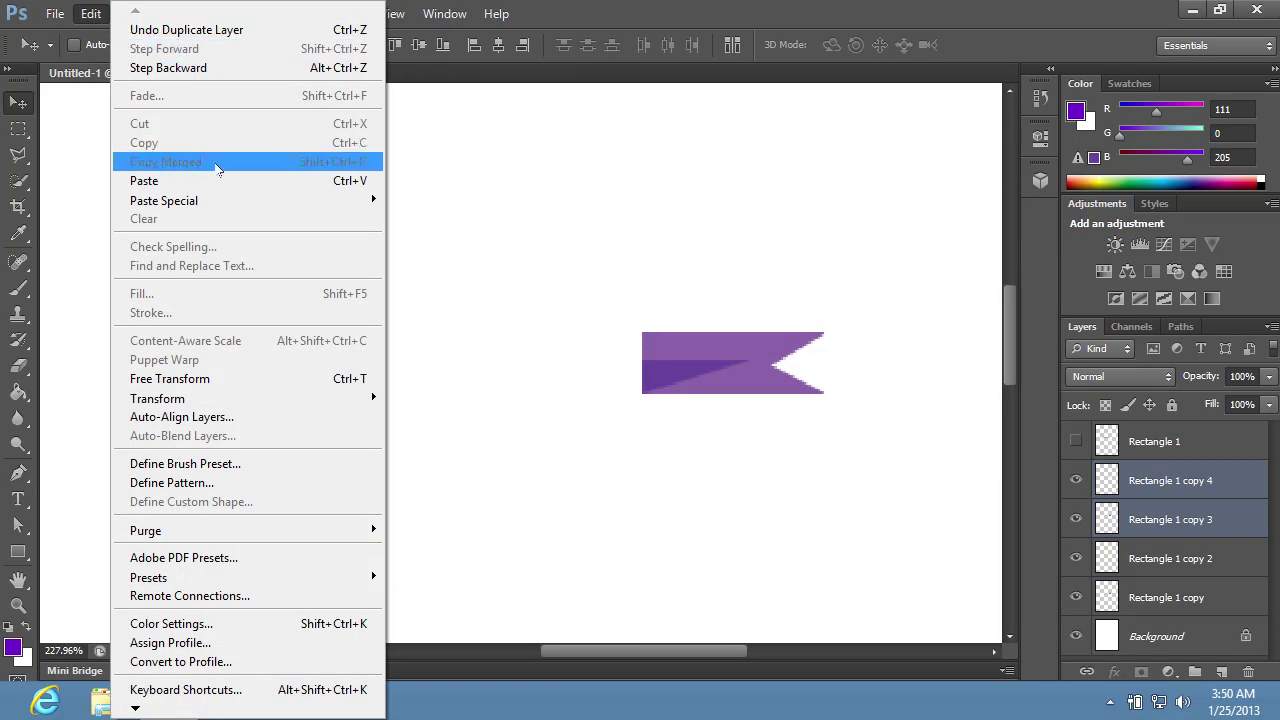
Flip the copied tail and fold horizontally, move them to the left end, and show Rectangle 1.
{"action": "mouse_move", "coordinate": [210, 404]}
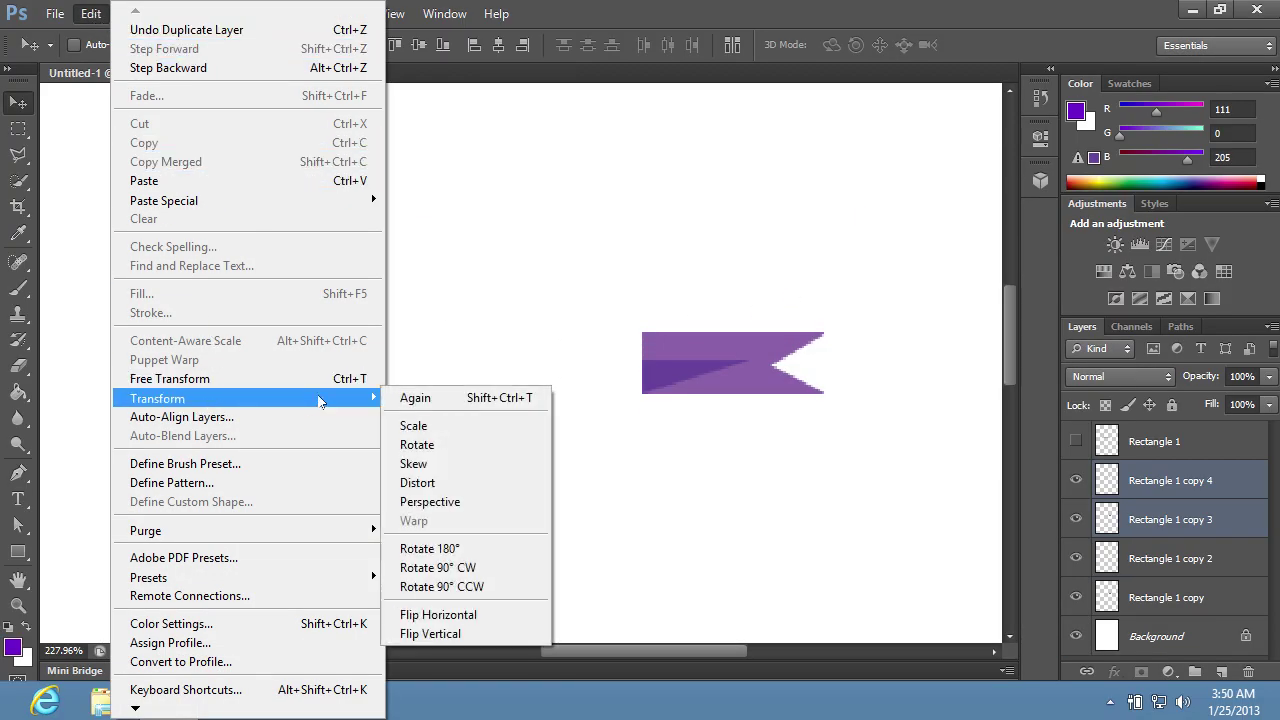
{"action": "left_click", "coordinate": [482, 616]}
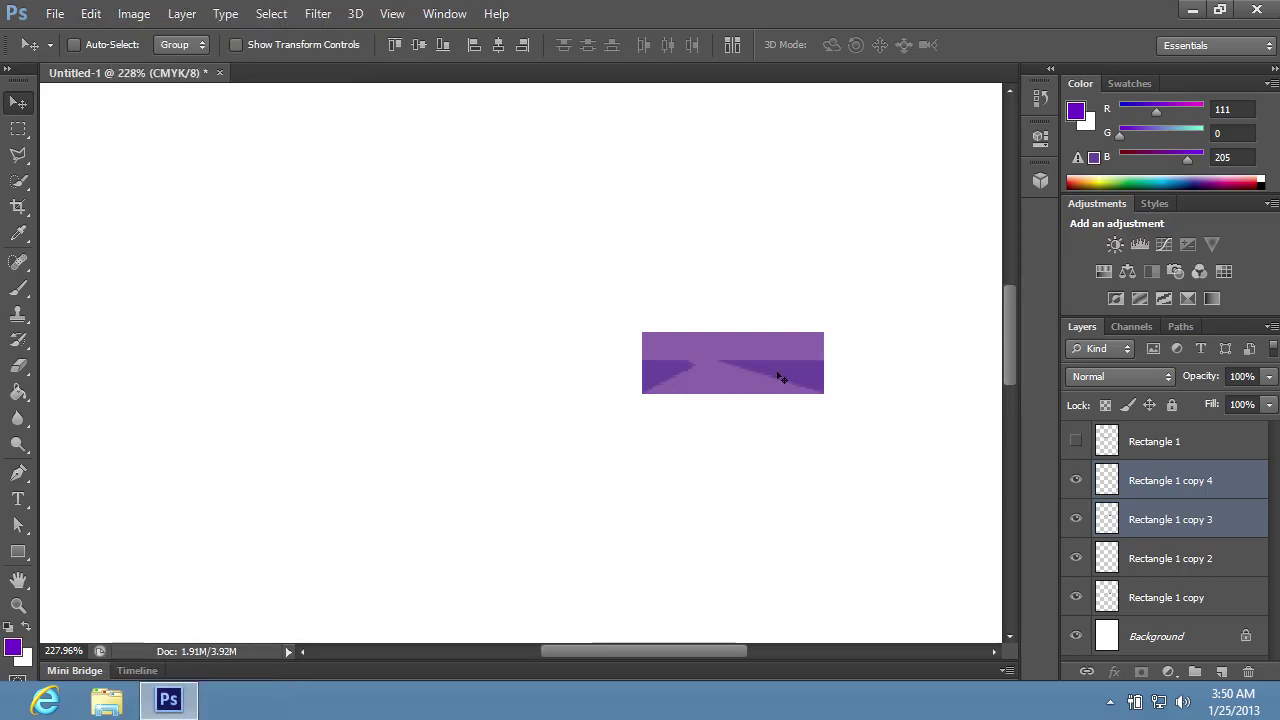
{"action": "left_click_drag", "start_coordinate": [777, 371], "coordinate": [272, 368]}
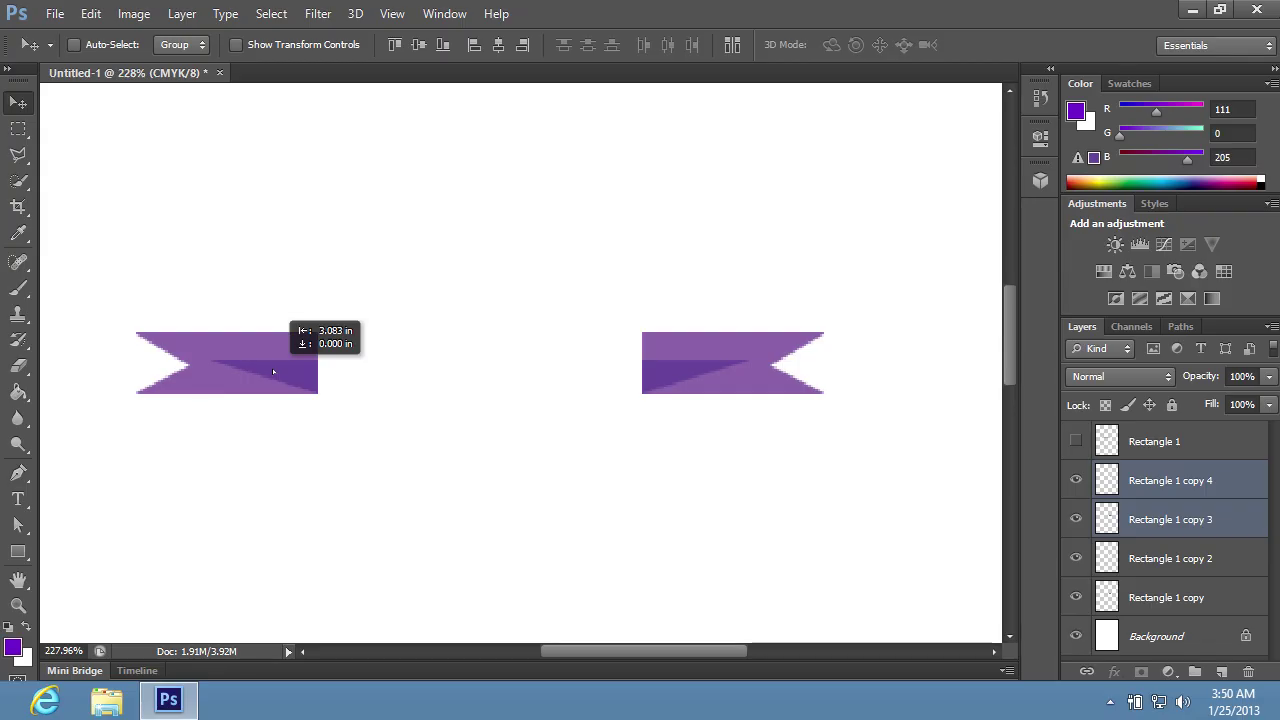
{"action": "left_click_drag", "start_coordinate": [272, 368], "coordinate": [272, 368]}
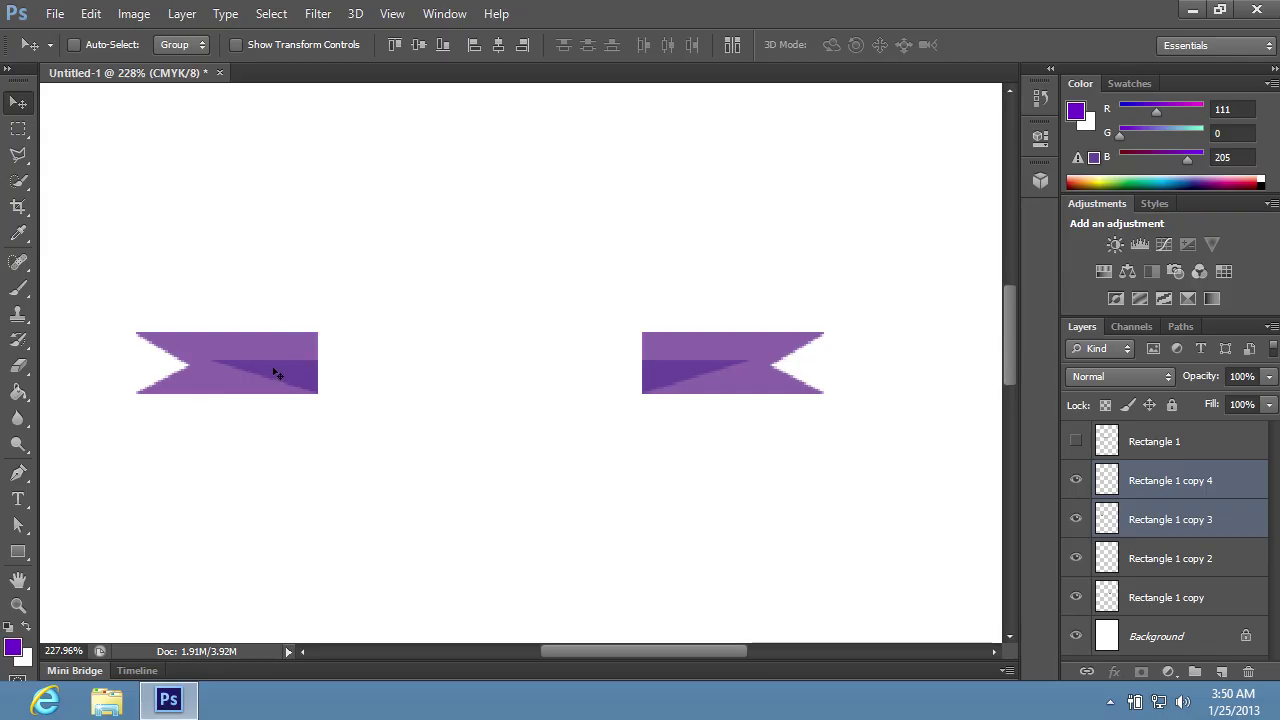
{"action": "left_click", "coordinate": [1074, 441]}
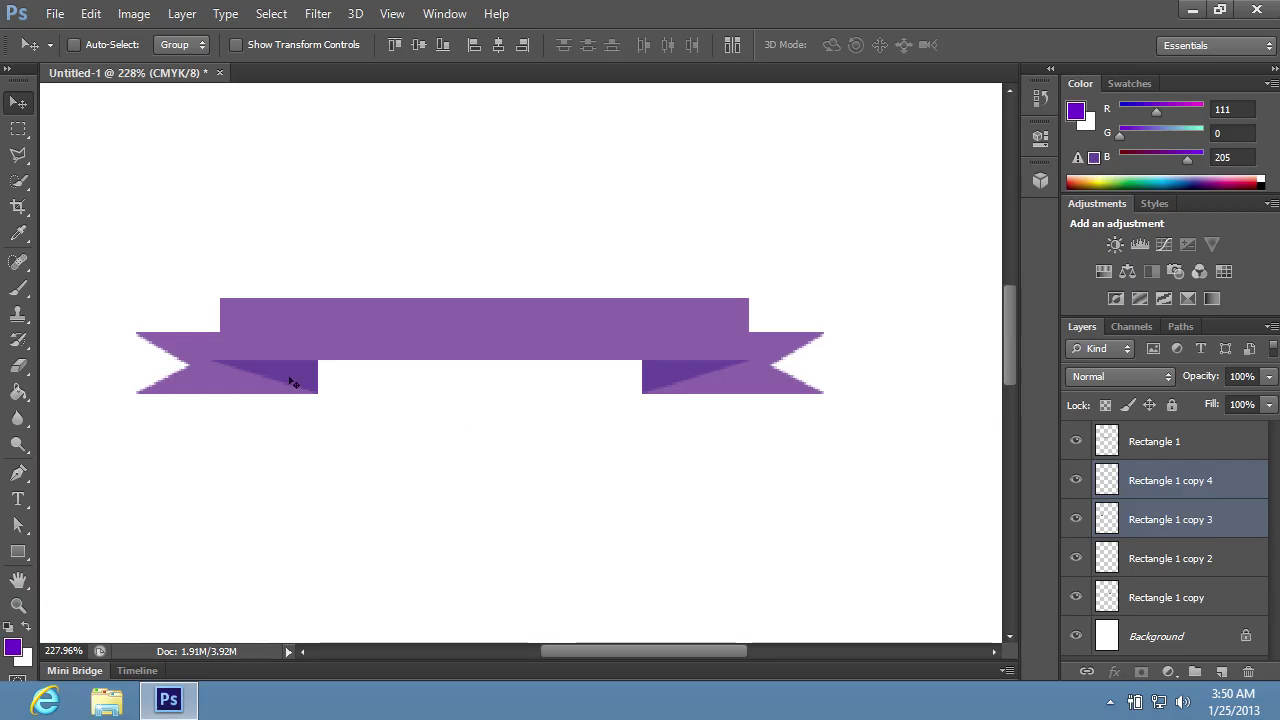
{"action": "left_click_drag", "start_coordinate": [293, 382], "coordinate": [300, 381]}
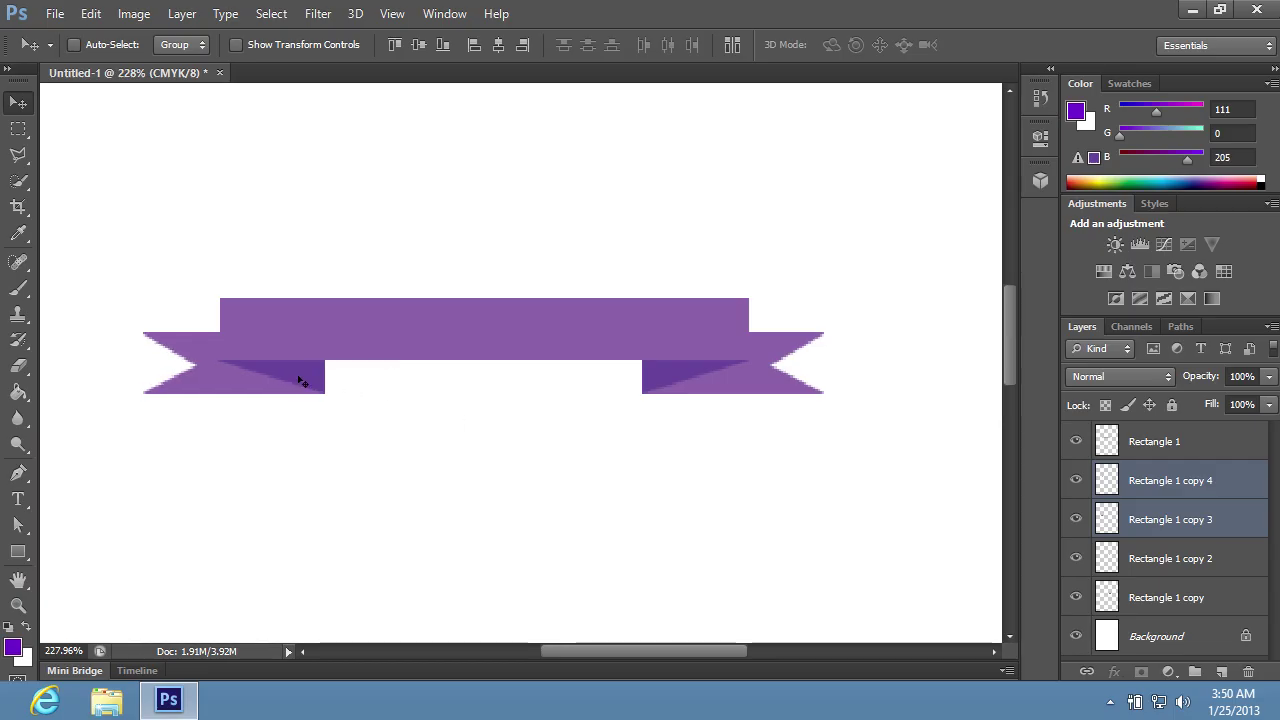